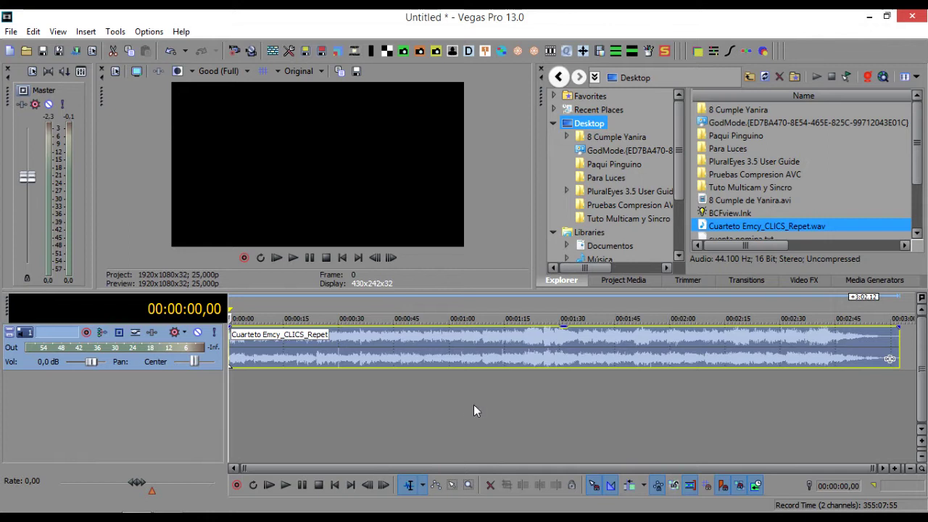
- Maximize the timeline area and increase the audio track's height so both stereo channels show in large waveforms
{"action": "key", "text": "F11"}
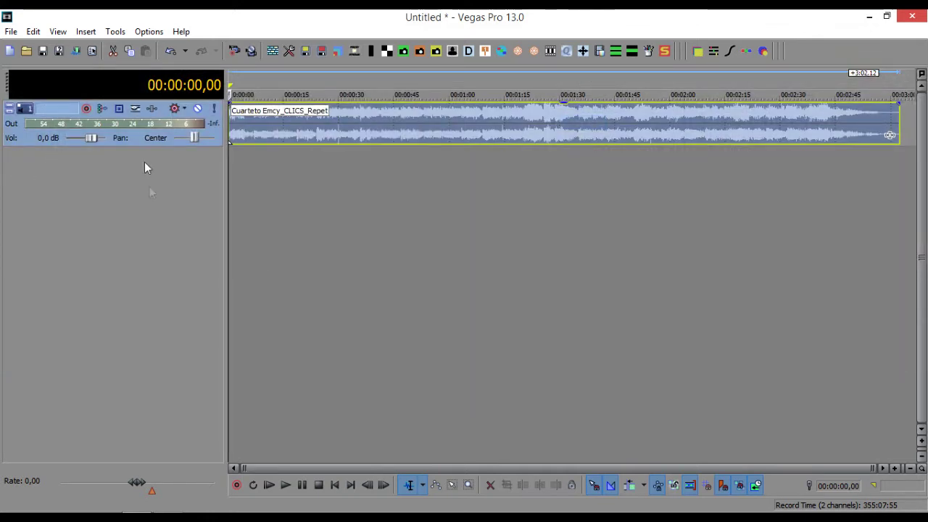
{"action": "left_click_drag", "start_coordinate": [141, 146], "coordinate": [152, 249]}
- Split the Cuarteto Emcy_CLICS_Repet audio event at 00:01:00,02
{"action": "left_click", "coordinate": [463, 288]}
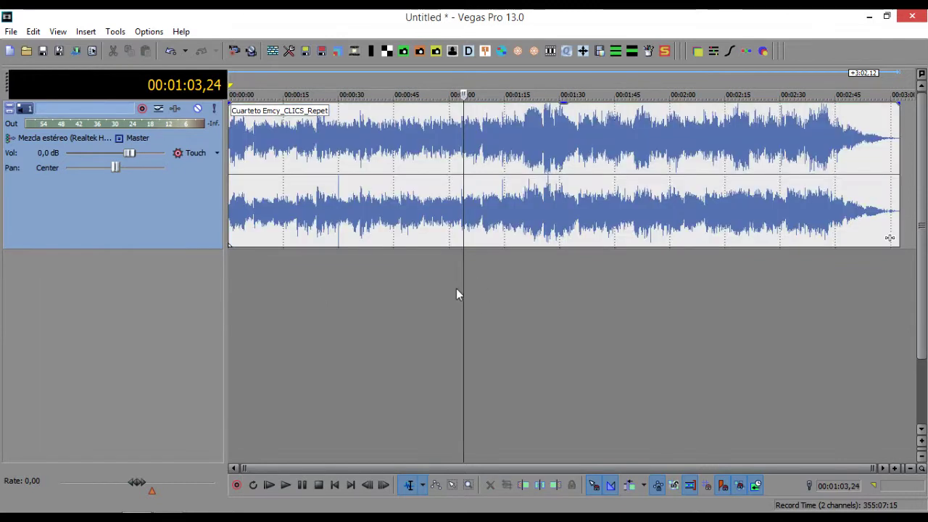
{"action": "left_click", "coordinate": [450, 300]}
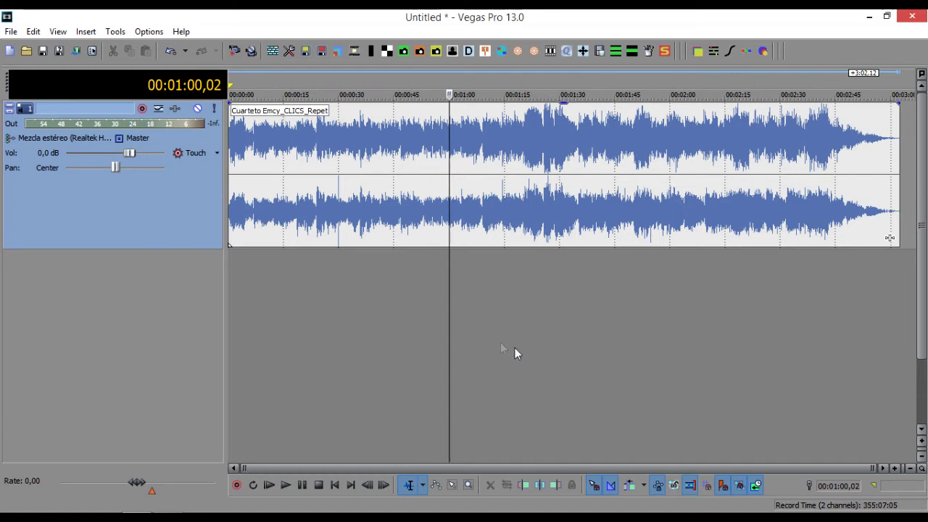
{"action": "key", "text": "s"}
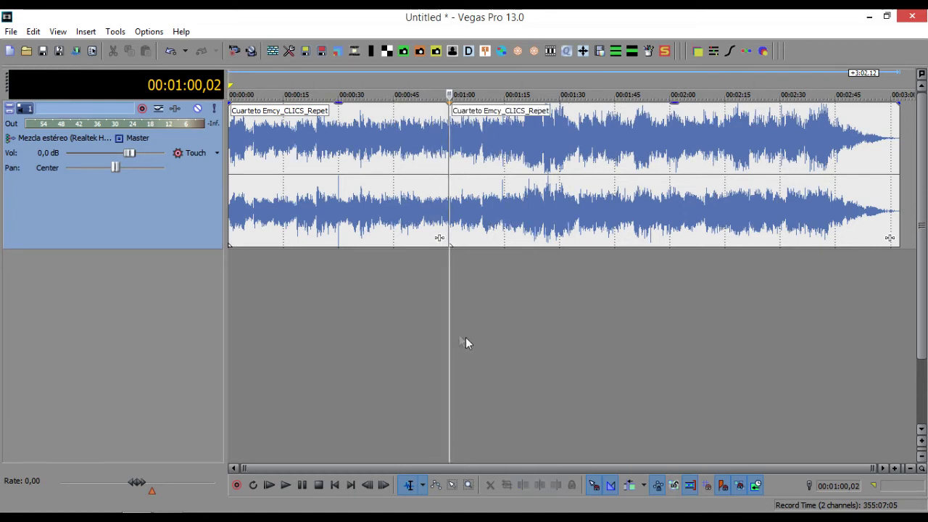
- Trim the beginning of the first audio event so that it starts at about 15 seconds
{"action": "left_click", "coordinate": [231, 159]}
{"action": "left_click_drag", "start_coordinate": [232, 160], "coordinate": [284, 160]}
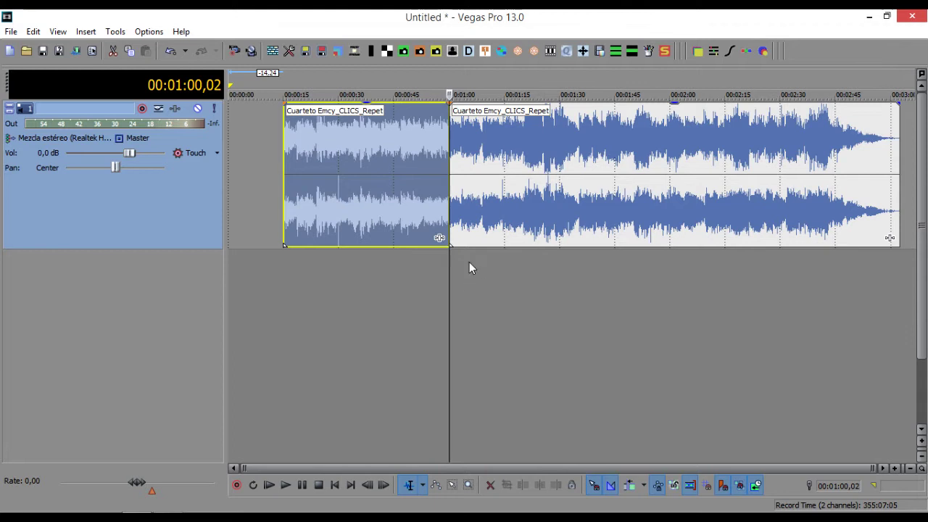
- Examine the waveforms and edge fades of the two audio events at the 00:01:00,02 cut
{"action": "scroll", "coordinate": [468, 263], "scroll_direction": "up", "scroll_amount": 5}
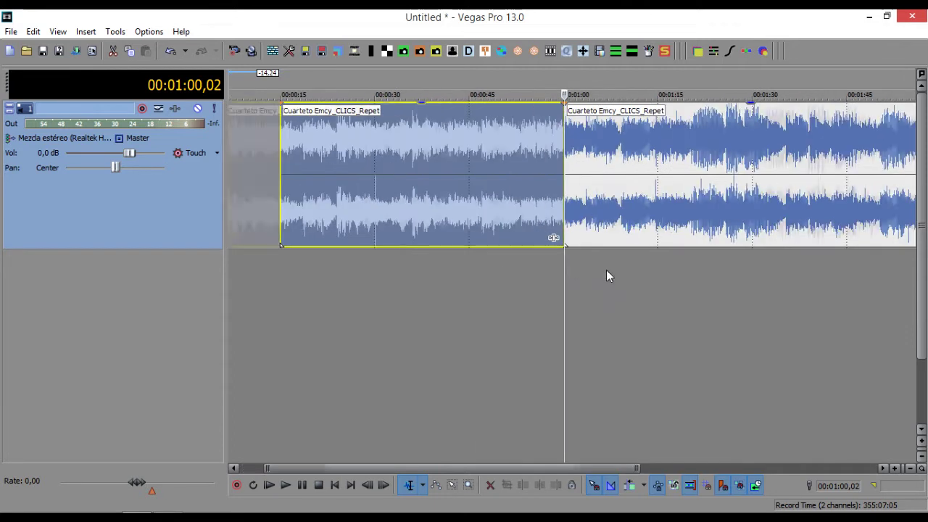
{"action": "scroll", "coordinate": [594, 266], "scroll_direction": "up", "scroll_amount": 10}
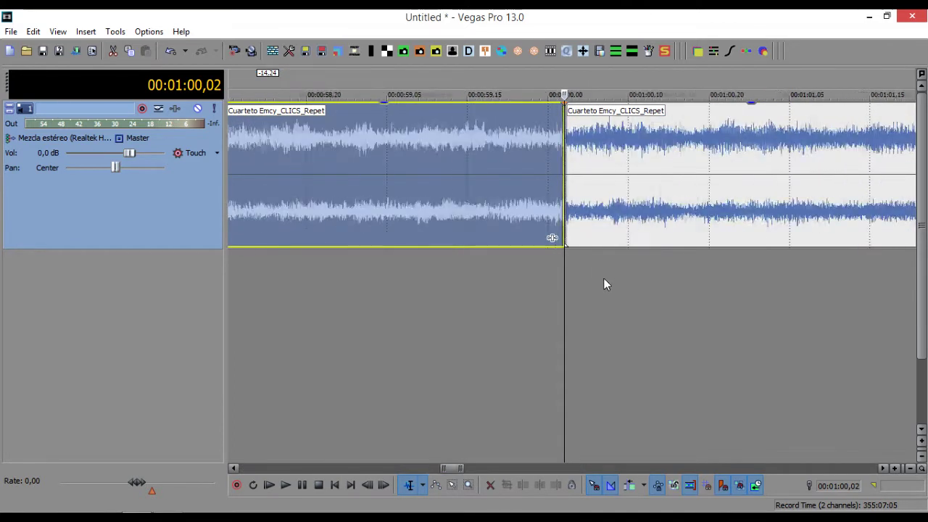
{"action": "scroll", "coordinate": [602, 279], "scroll_direction": "up", "scroll_amount": 4}
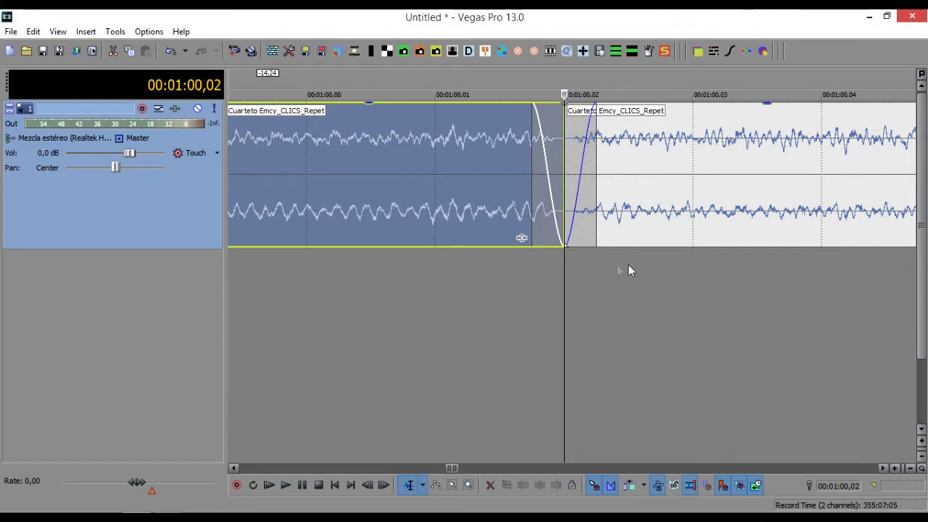
{"action": "scroll", "coordinate": [570, 274], "scroll_direction": "down", "scroll_amount": 1}
{"action": "scroll", "coordinate": [570, 273], "scroll_direction": "down", "scroll_amount": 4}
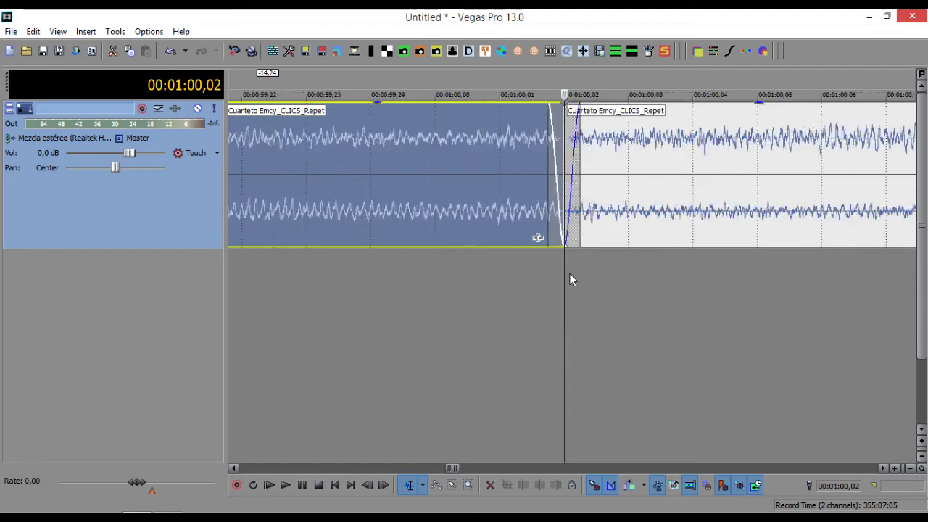
{"action": "scroll", "coordinate": [567, 277], "scroll_direction": "down", "scroll_amount": 2}
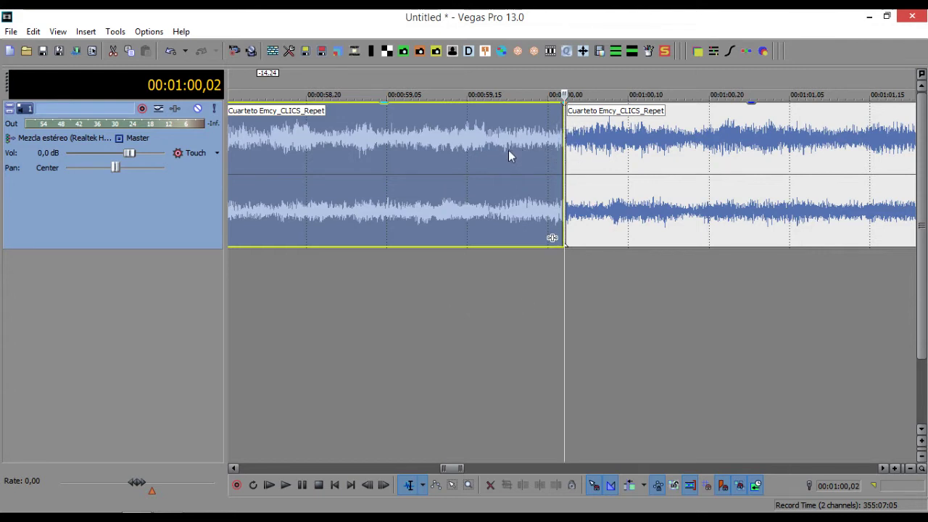
- Examine the waveform inside the first audio event at close range around 00:00:59,12
{"action": "left_click", "coordinate": [444, 178]}
{"action": "scroll", "coordinate": [447, 180], "scroll_direction": "up", "scroll_amount": 8}
{"action": "scroll", "coordinate": [451, 186], "scroll_direction": "up", "scroll_amount": 6}
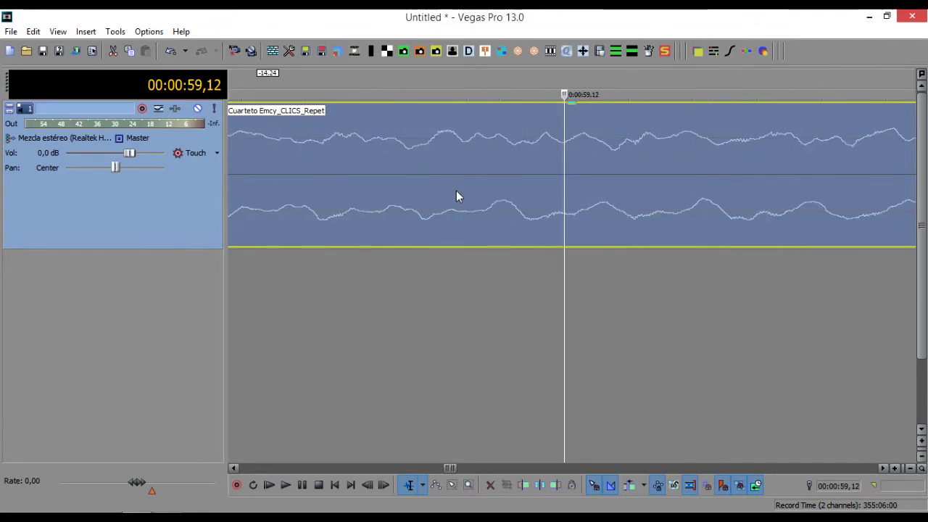
{"action": "scroll", "coordinate": [441, 144], "scroll_direction": "up", "scroll_amount": 1}
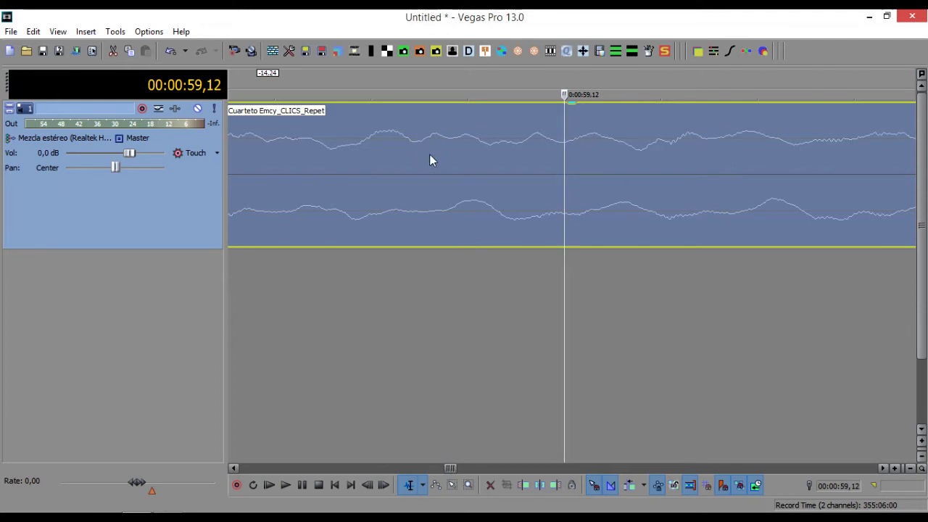
{"action": "scroll", "coordinate": [449, 160], "scroll_direction": "down", "scroll_amount": 10}
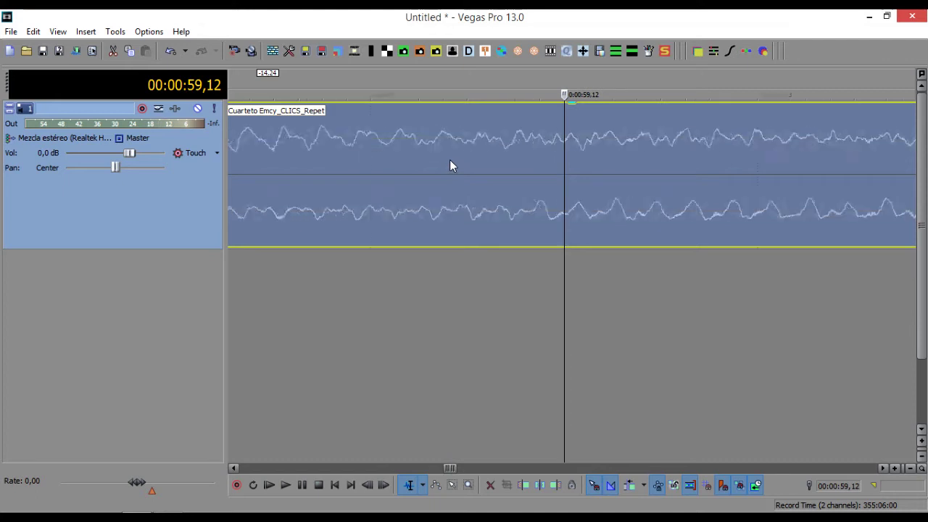
{"action": "scroll", "coordinate": [450, 161], "scroll_direction": "down", "scroll_amount": 8}
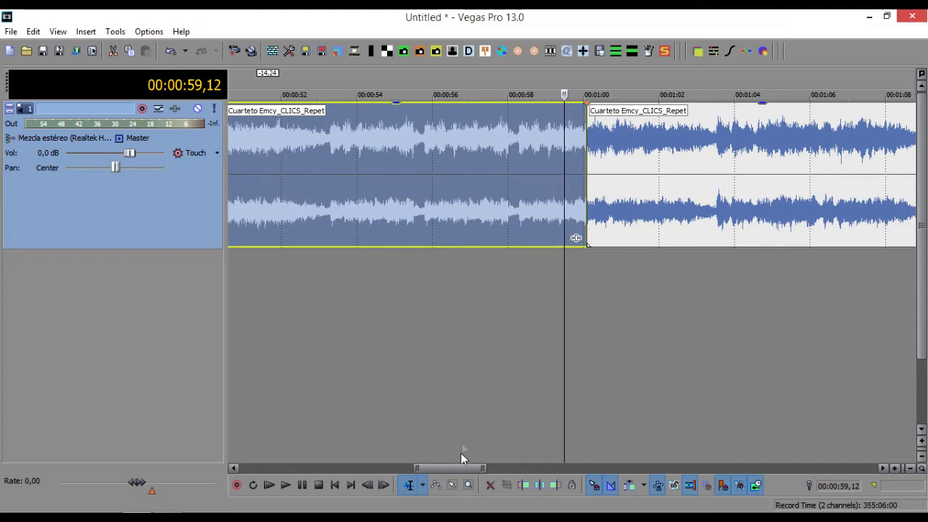
- Extend the start of the first audio event earlier by about 10 frames
{"action": "left_click", "coordinate": [589, 270]}
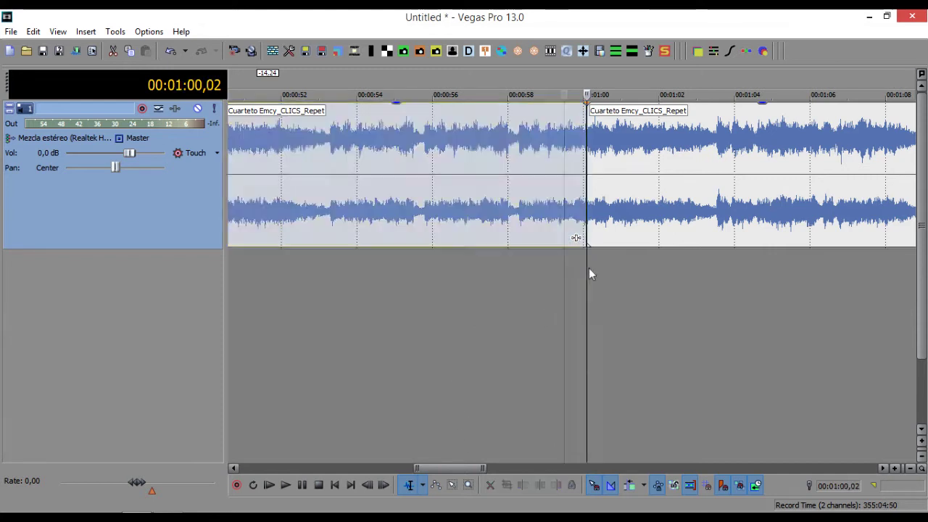
{"action": "left_click_drag", "start_coordinate": [472, 470], "coordinate": [329, 470]}
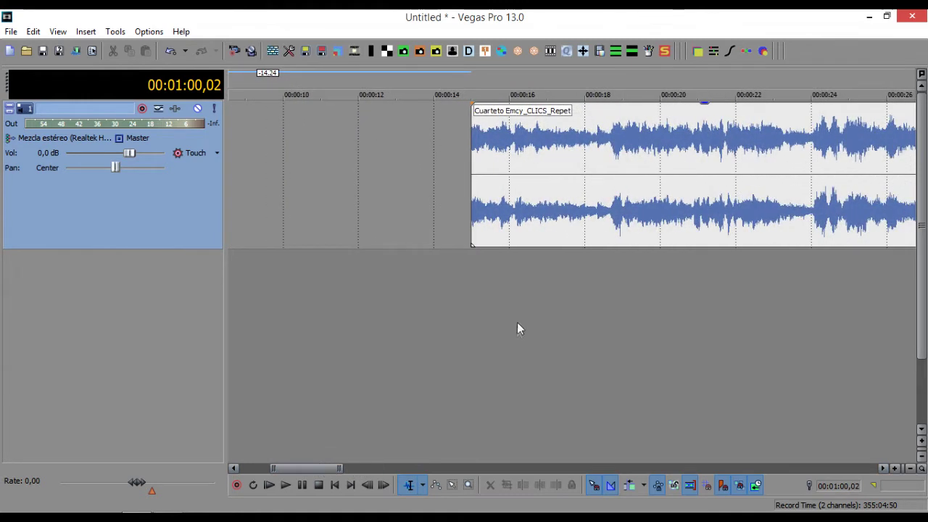
{"action": "left_click", "coordinate": [481, 296]}
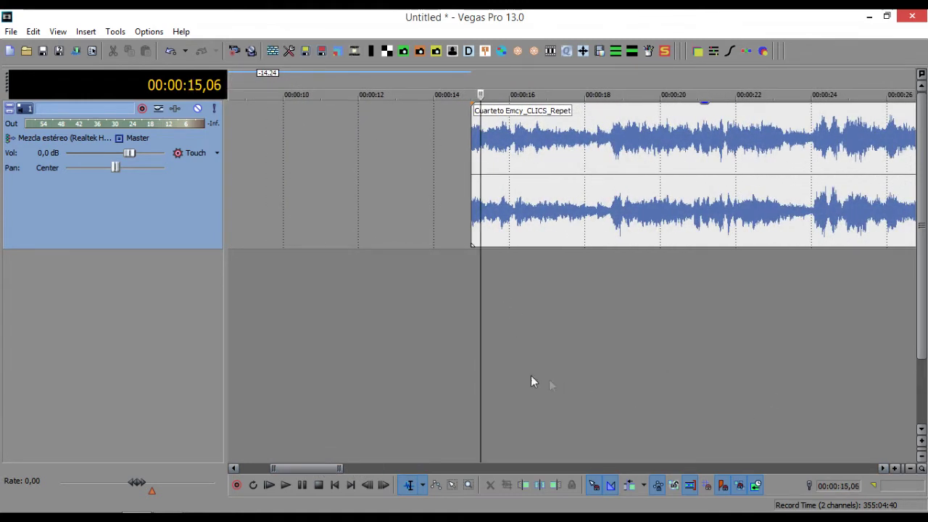
{"action": "scroll", "coordinate": [559, 381], "scroll_direction": "up", "scroll_amount": 1}
{"action": "scroll", "coordinate": [569, 377], "scroll_direction": "up", "scroll_amount": 3}
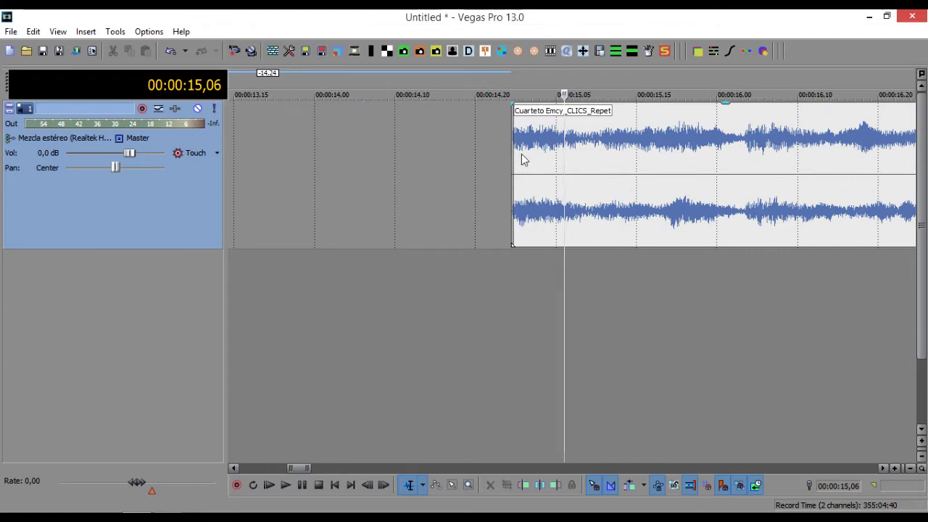
{"action": "left_click_drag", "start_coordinate": [512, 155], "coordinate": [432, 158]}
- Place the cursor at 00:00:14,14 and examine the fade-in at the first audio event's start
{"action": "left_click", "coordinate": [427, 282]}
{"action": "scroll", "coordinate": [508, 323], "scroll_direction": "up", "scroll_amount": 5}
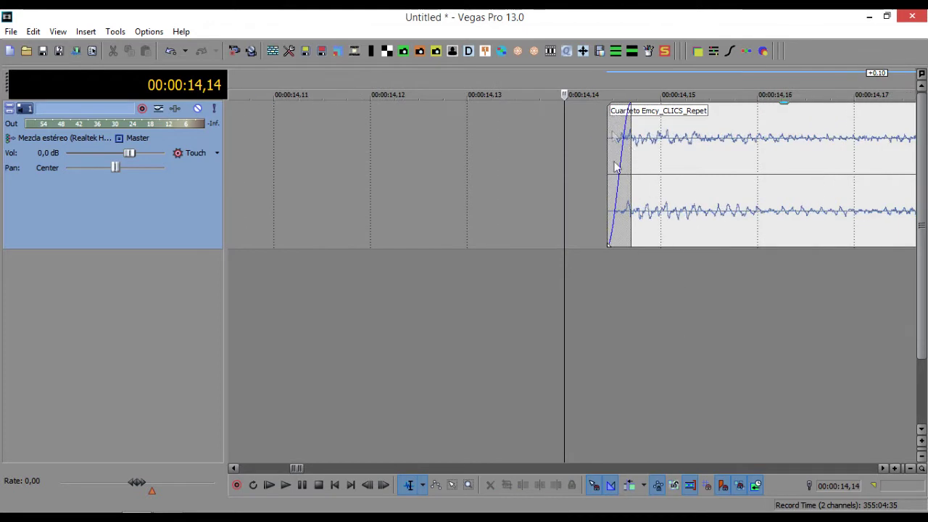
{"action": "left_click", "coordinate": [636, 203]}
{"action": "scroll", "coordinate": [555, 218], "scroll_direction": "down", "scroll_amount": 4}
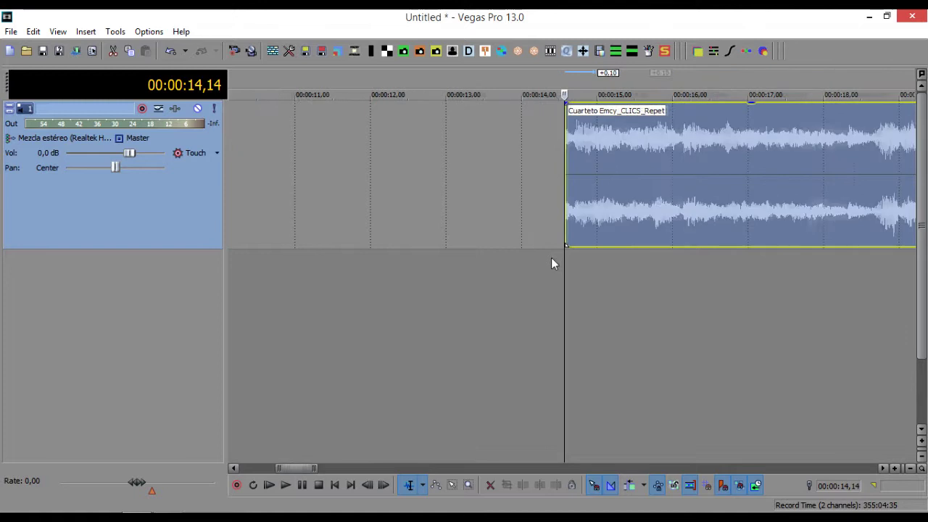
- Extend the first audio event's start back to the beginning of the timeline and place the cursor at 00:00:28,13
{"action": "scroll", "coordinate": [552, 257], "scroll_direction": "down", "scroll_amount": 3}
{"action": "left_click_drag", "start_coordinate": [505, 154], "coordinate": [199, 155]}
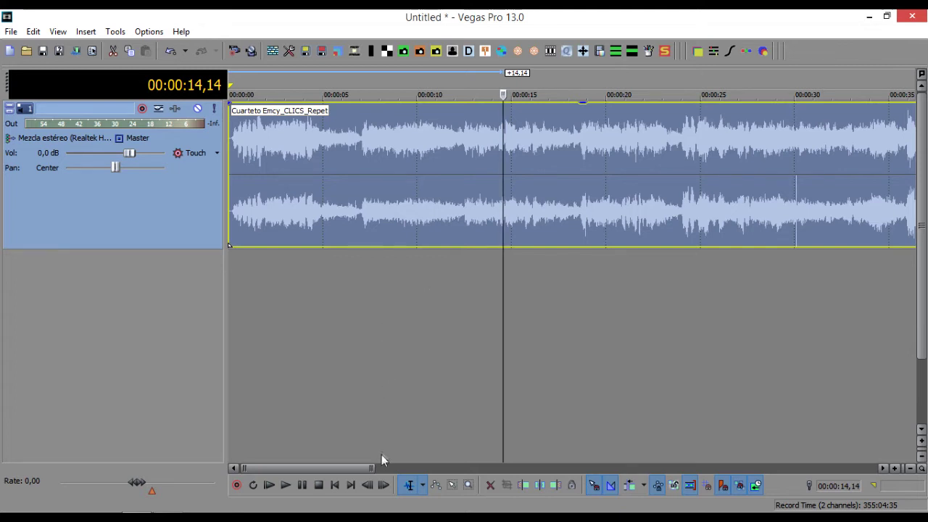
{"action": "left_click_drag", "start_coordinate": [371, 468], "coordinate": [405, 468]}
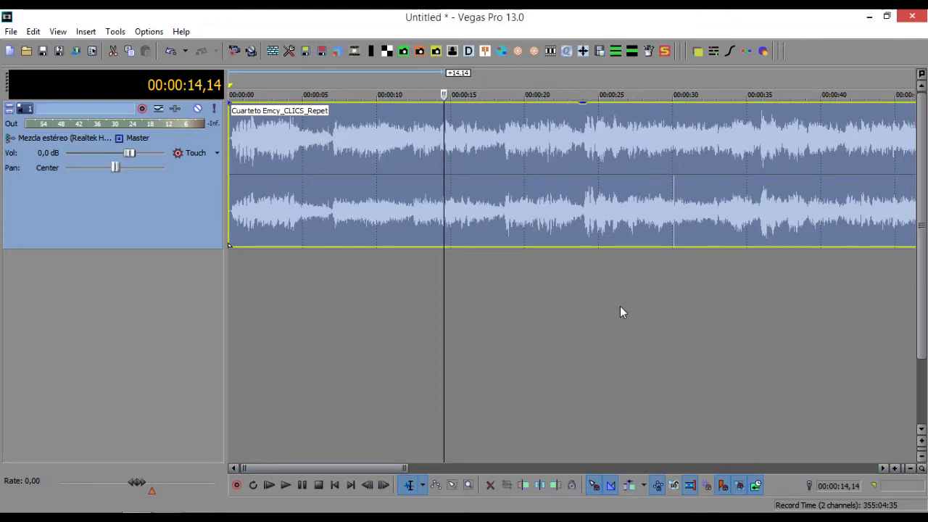
{"action": "left_click", "coordinate": [640, 294]}
{"action": "left_click_drag", "start_coordinate": [404, 468], "coordinate": [446, 468]}
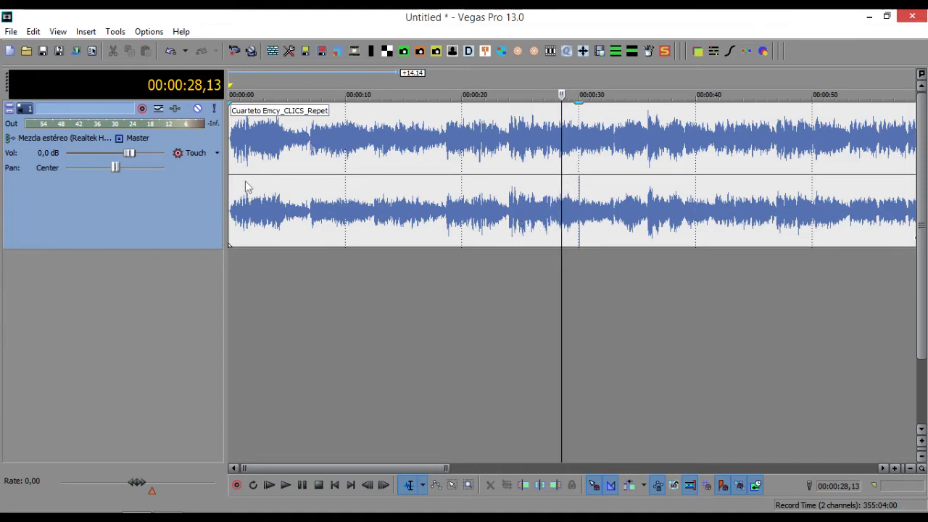
- Run the Stereo to Mono script on the audio track and increase the second track's height
{"action": "left_click", "coordinate": [116, 32]}
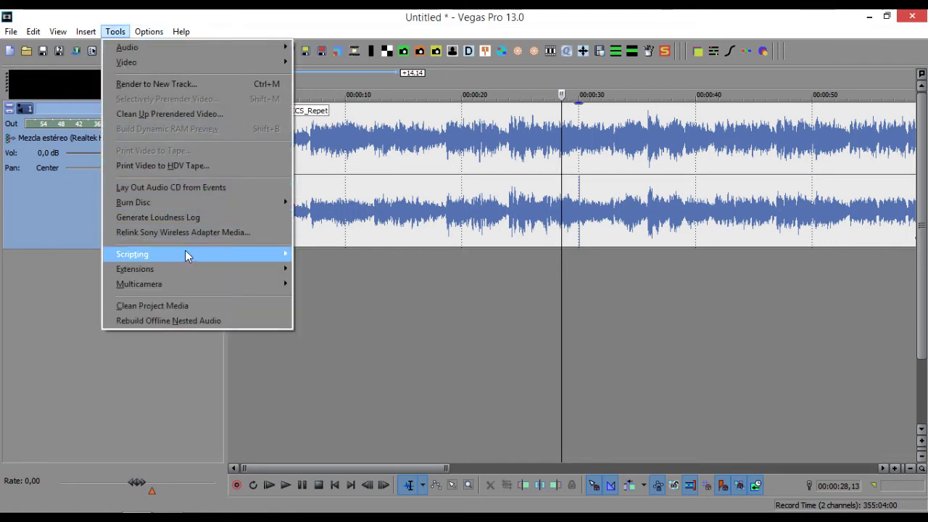
{"action": "mouse_move", "coordinate": [185, 253]}
{"action": "scroll", "coordinate": [341, 510], "scroll_direction": "down", "scroll_amount": 2}
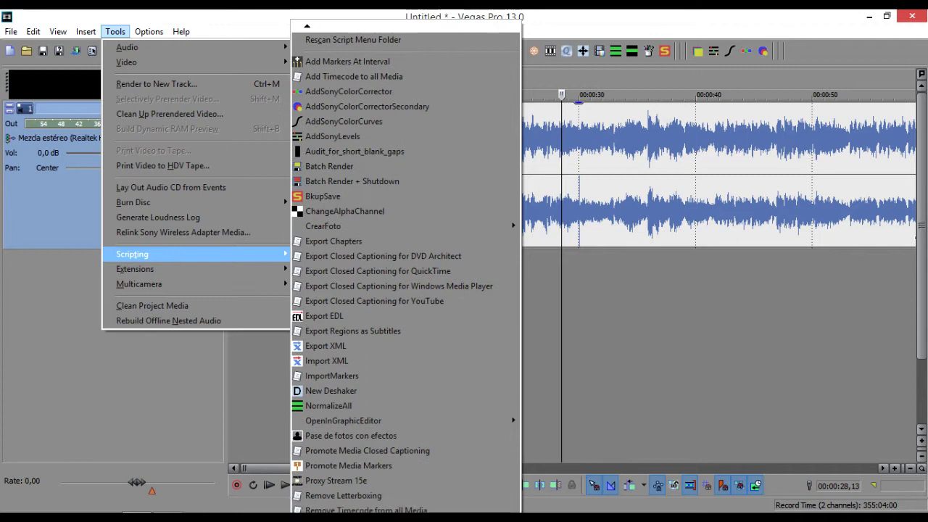
{"action": "scroll", "coordinate": [341, 511], "scroll_direction": "down", "scroll_amount": 6}
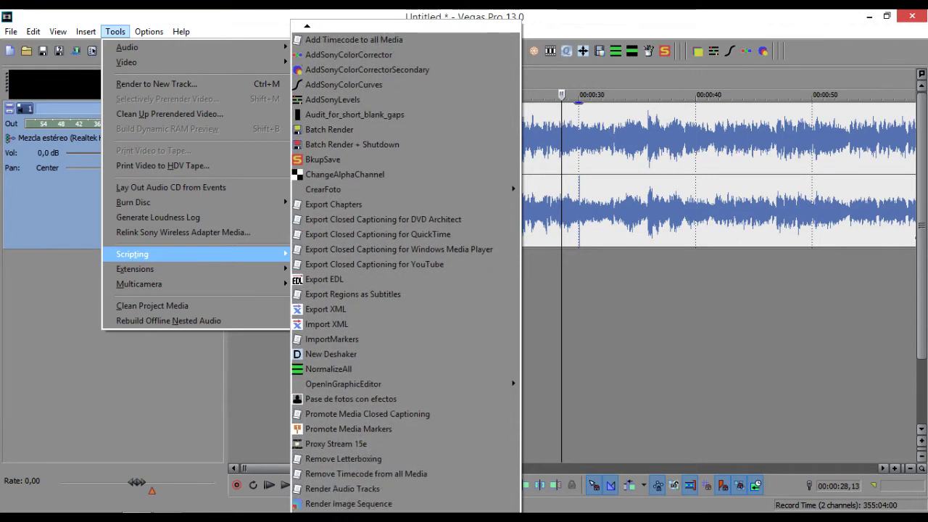
{"action": "scroll", "coordinate": [333, 507], "scroll_direction": "down", "scroll_amount": 2}
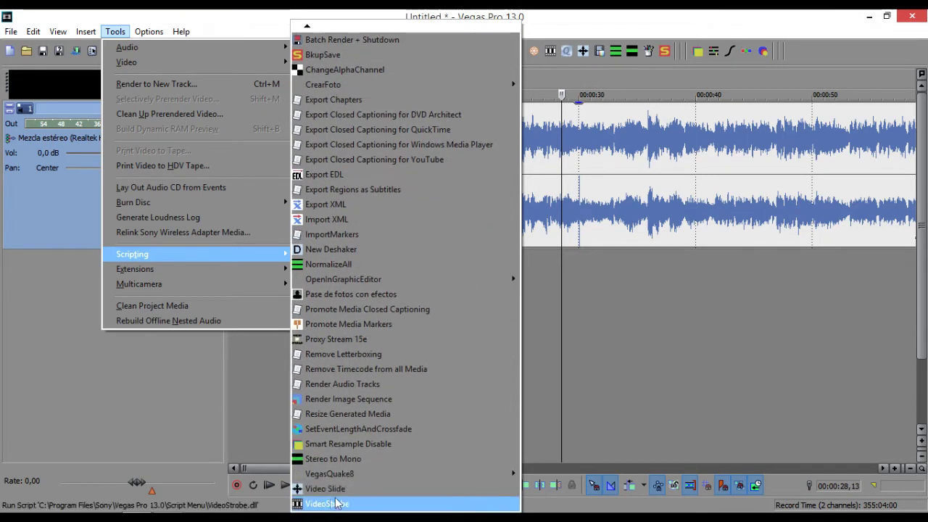
{"action": "left_click", "coordinate": [333, 459]}
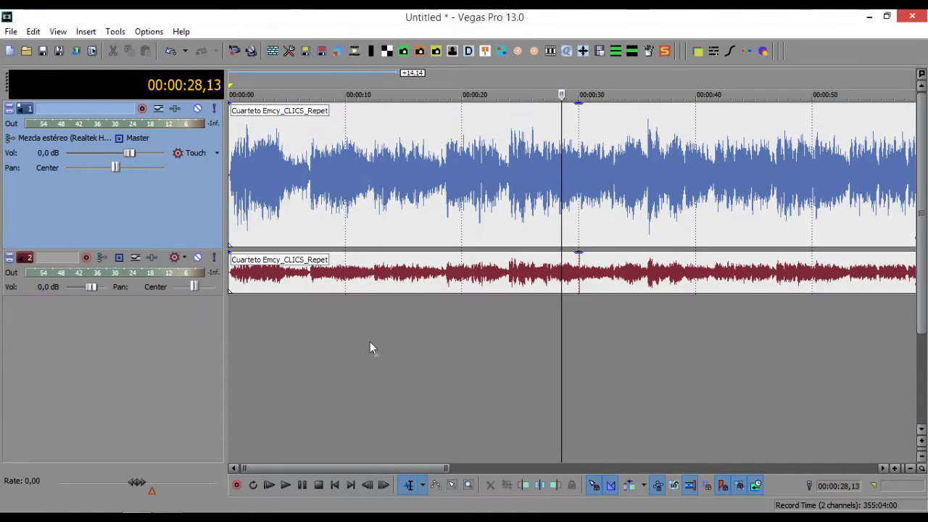
{"action": "left_click_drag", "start_coordinate": [201, 295], "coordinate": [201, 385]}
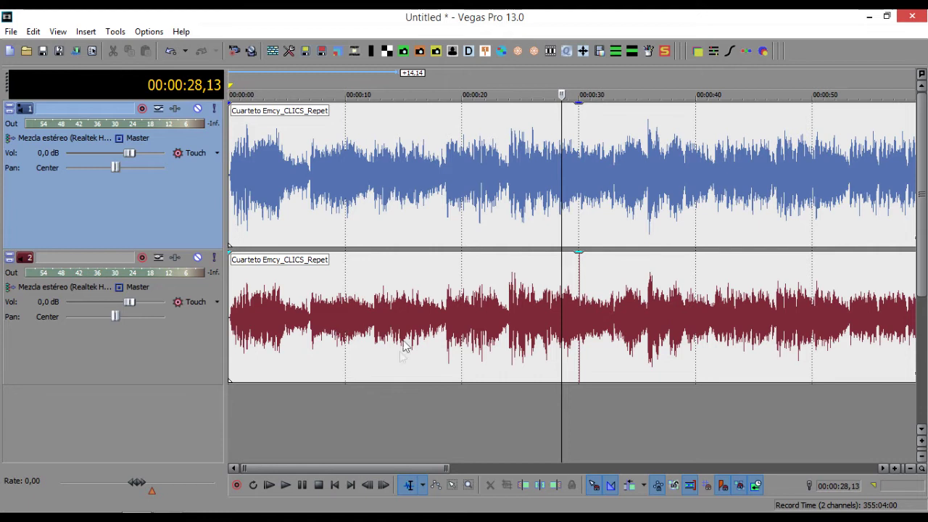
- Try to shift the first audio event on track 1 later by 5 seconds relative to its counterpart on track 2
{"action": "left_click", "coordinate": [428, 169]}
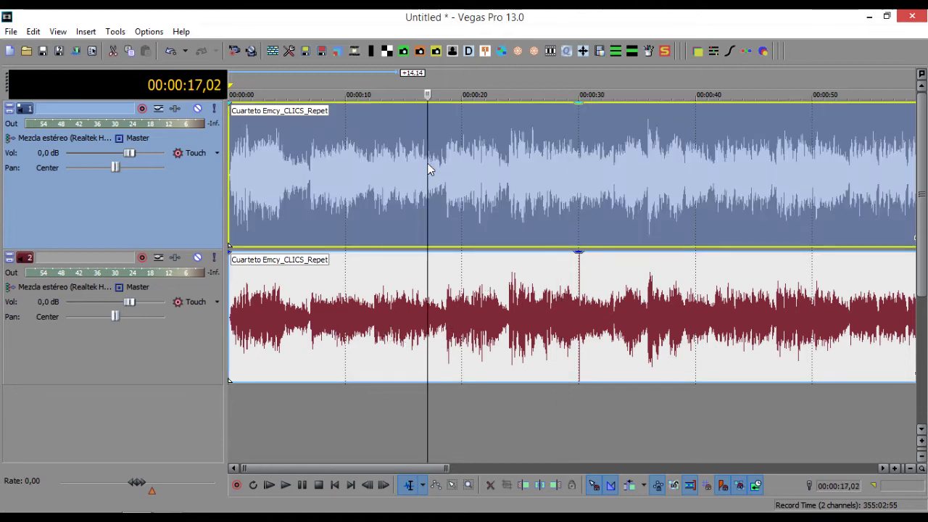
{"action": "left_click", "coordinate": [379, 290]}
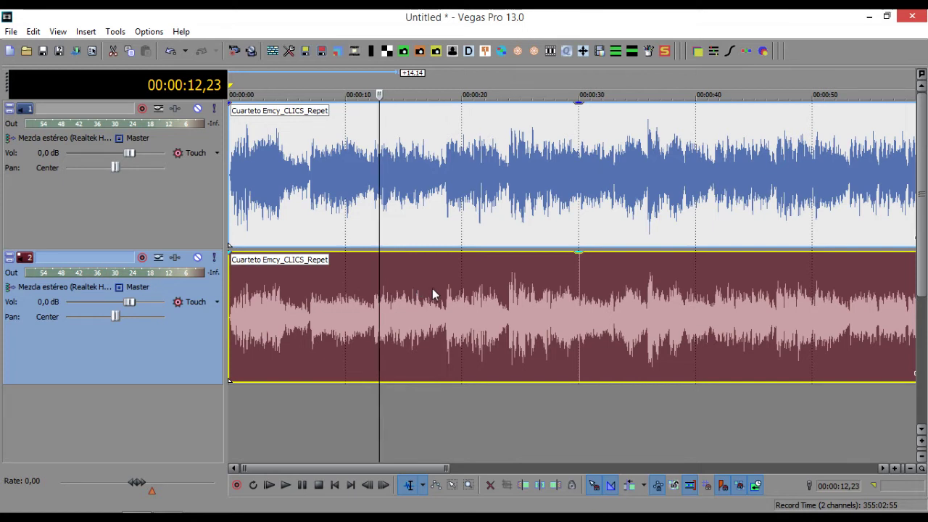
{"action": "left_click_drag", "start_coordinate": [502, 196], "coordinate": [555, 190]}
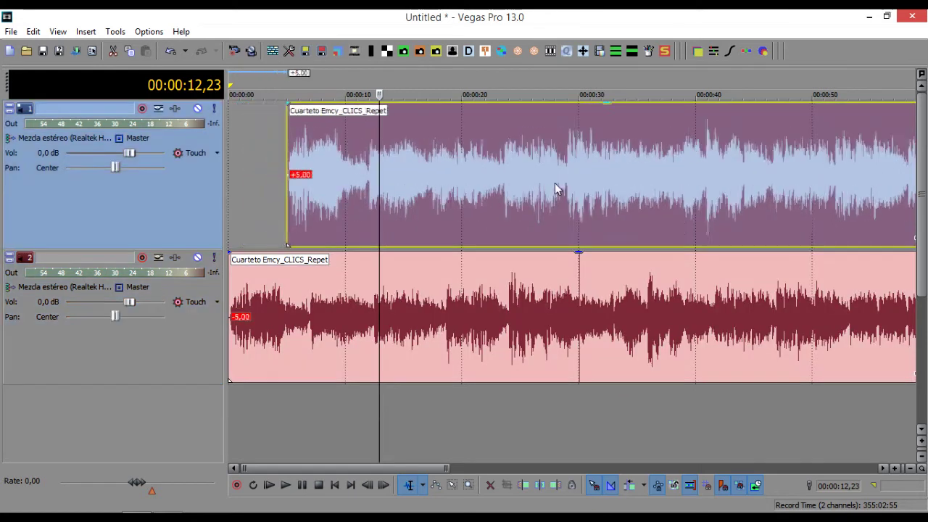
{"action": "key", "text": "Escape"}
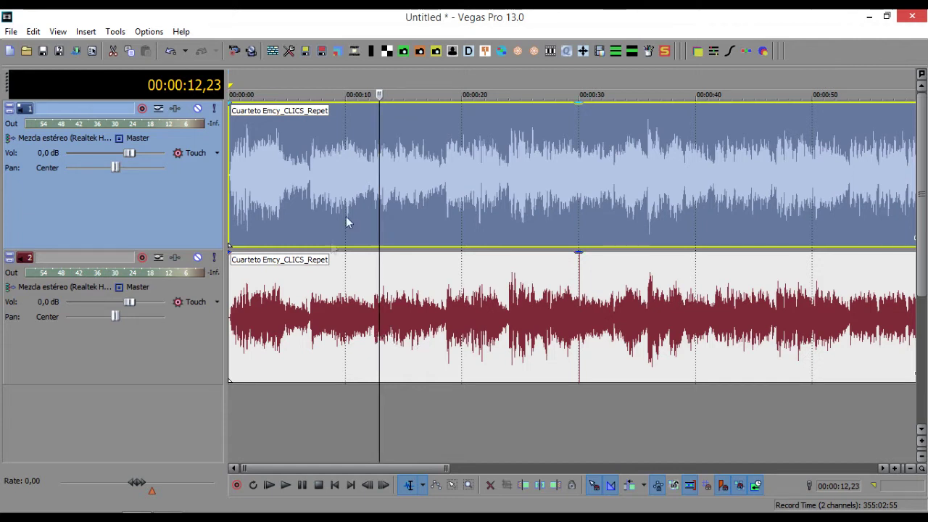
- Undo the stereo-to-mono conversion of the audio track
{"action": "left_click", "coordinate": [170, 51]}
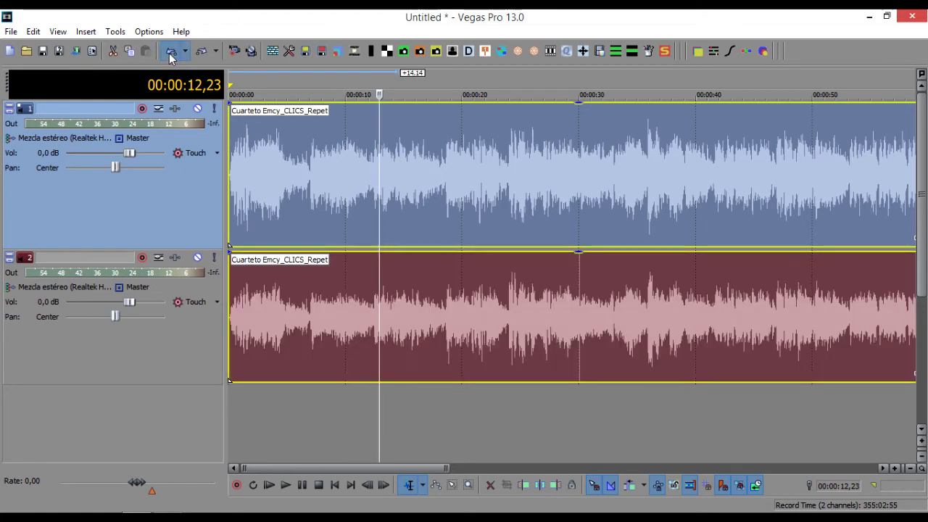
{"action": "left_click", "coordinate": [170, 51]}
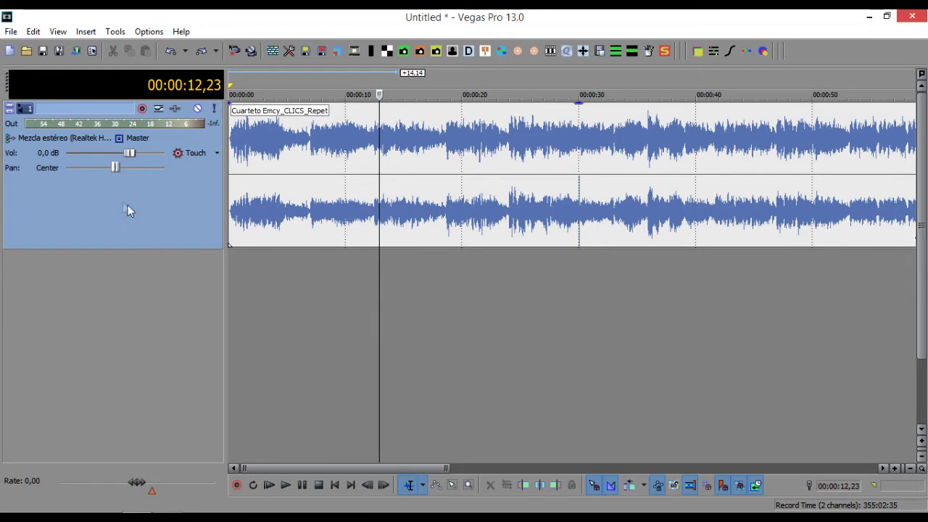
- Duplicate the stereo audio track and set the event on track 1 to use the Left Only channel
{"action": "right_click", "coordinate": [89, 205]}
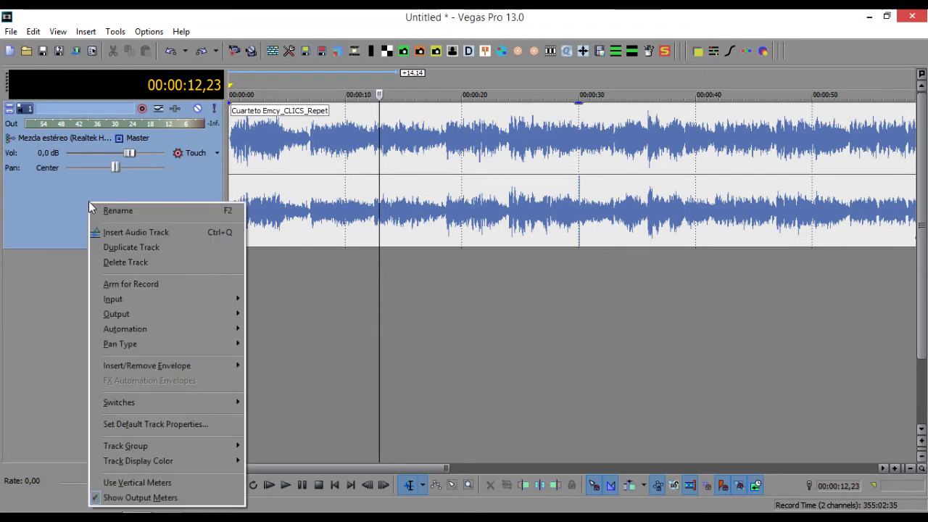
{"action": "left_click", "coordinate": [120, 247]}
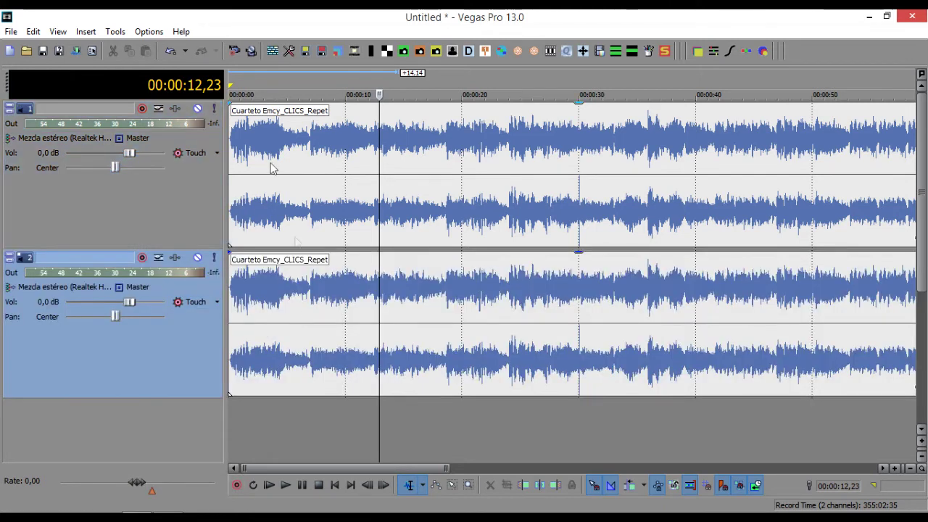
{"action": "right_click", "coordinate": [428, 148]}
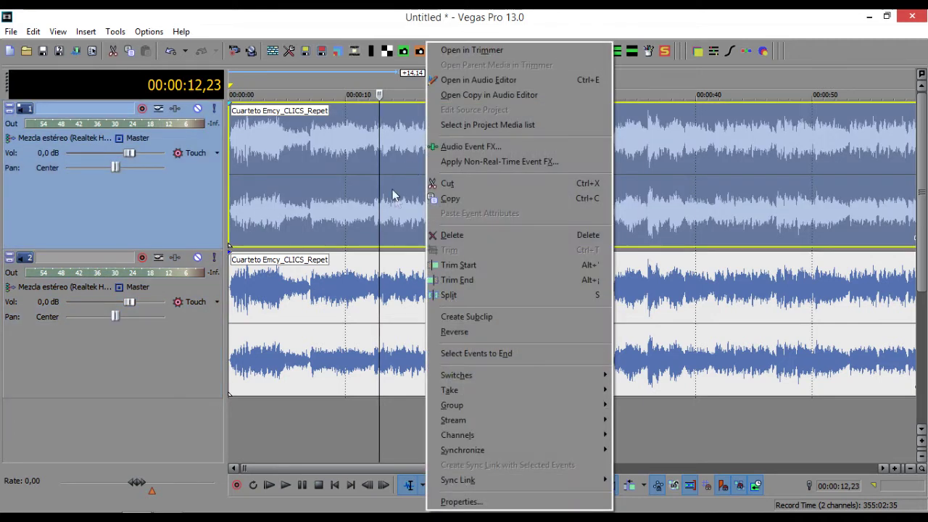
{"action": "mouse_move", "coordinate": [472, 437]}
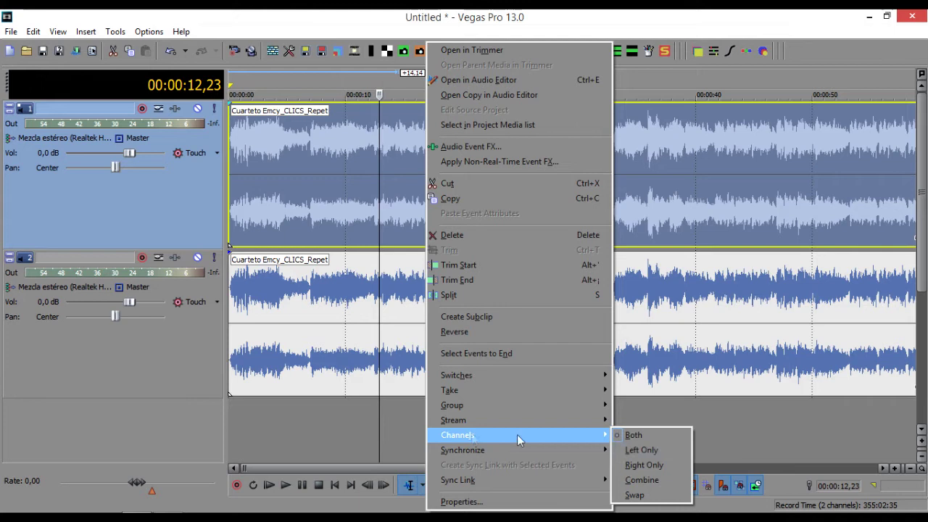
{"action": "left_click", "coordinate": [639, 451]}
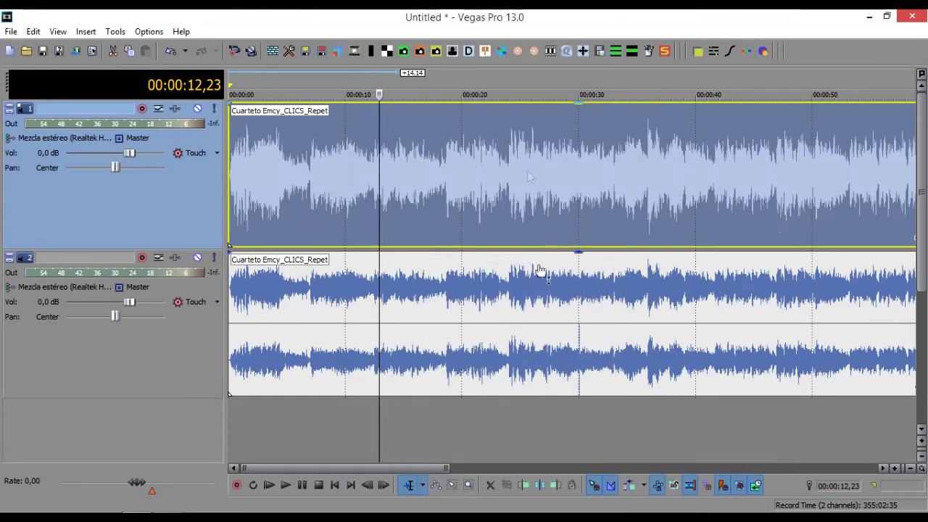
- Set the channels of the duplicated event on track 2 to Right Only
{"action": "right_click", "coordinate": [476, 356]}
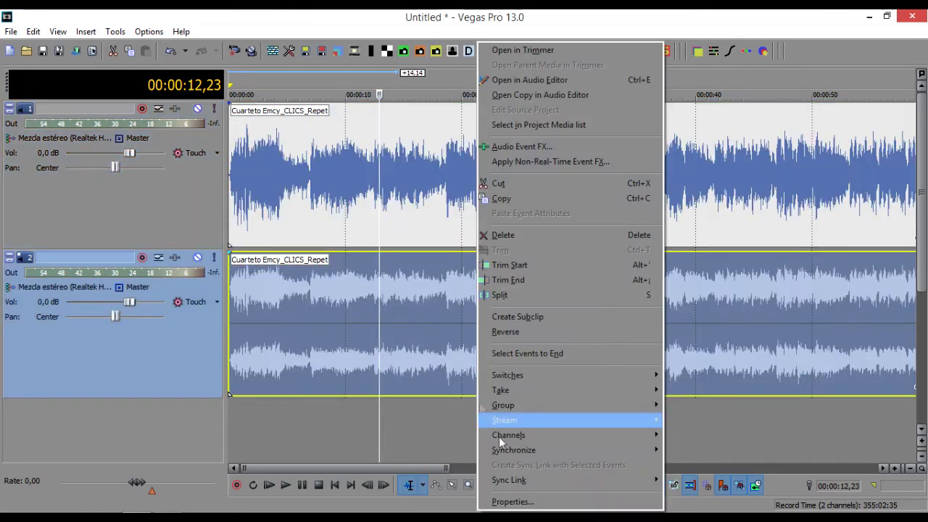
{"action": "mouse_move", "coordinate": [540, 434]}
{"action": "left_click", "coordinate": [696, 465]}
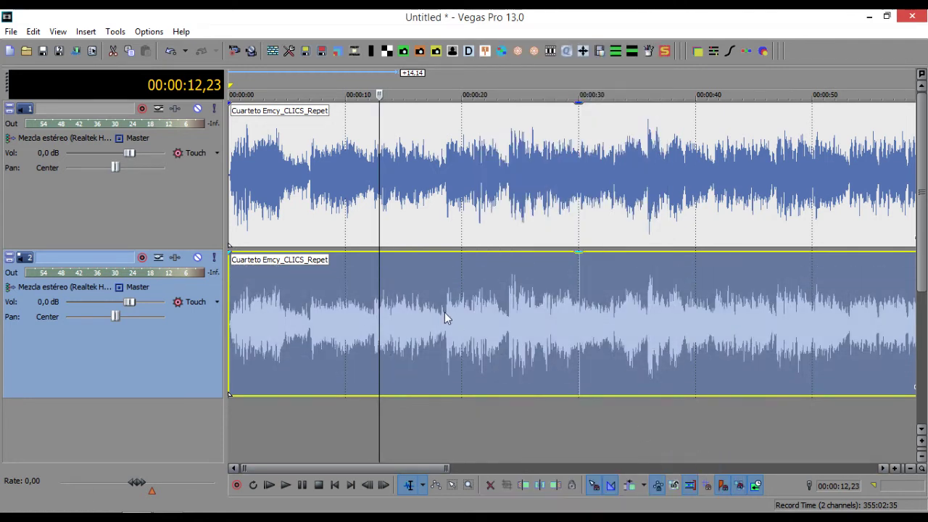
- Pan track 1 to 100 % L using the Balance (0 dB Center) pan type
{"action": "left_click_drag", "start_coordinate": [451, 161], "coordinate": [368, 172]}
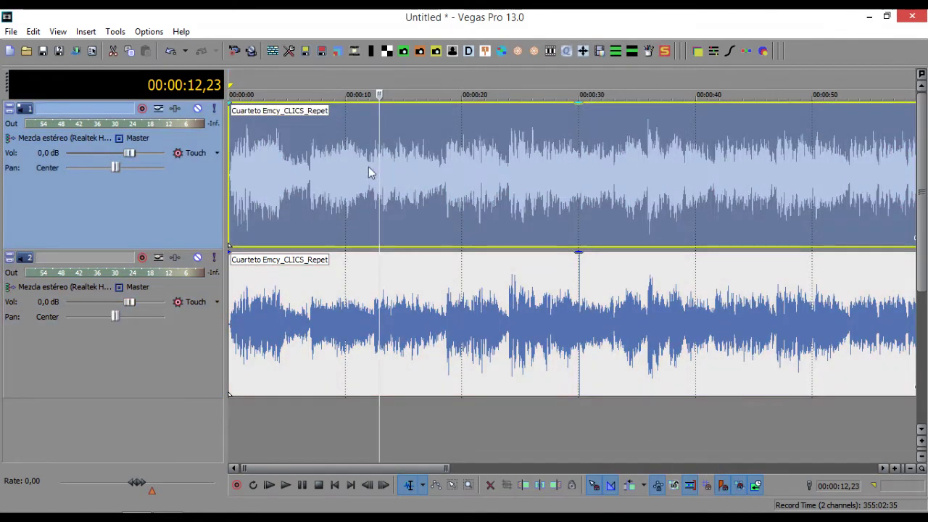
{"action": "left_click", "coordinate": [133, 357]}
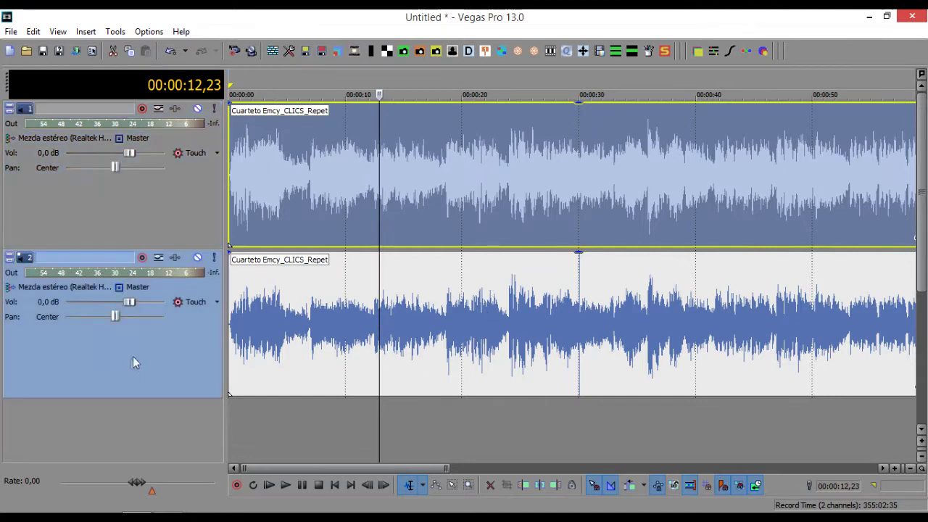
{"action": "left_click", "coordinate": [144, 214]}
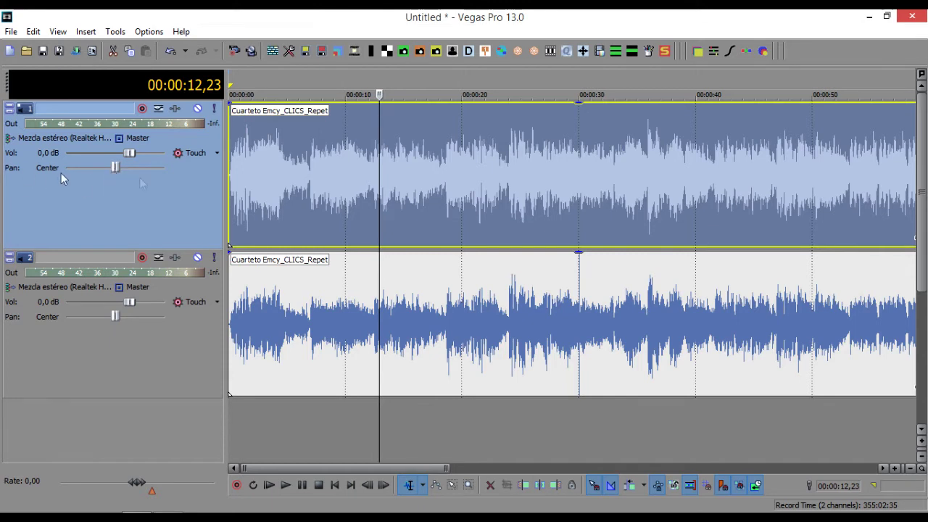
{"action": "right_click", "coordinate": [114, 170]}
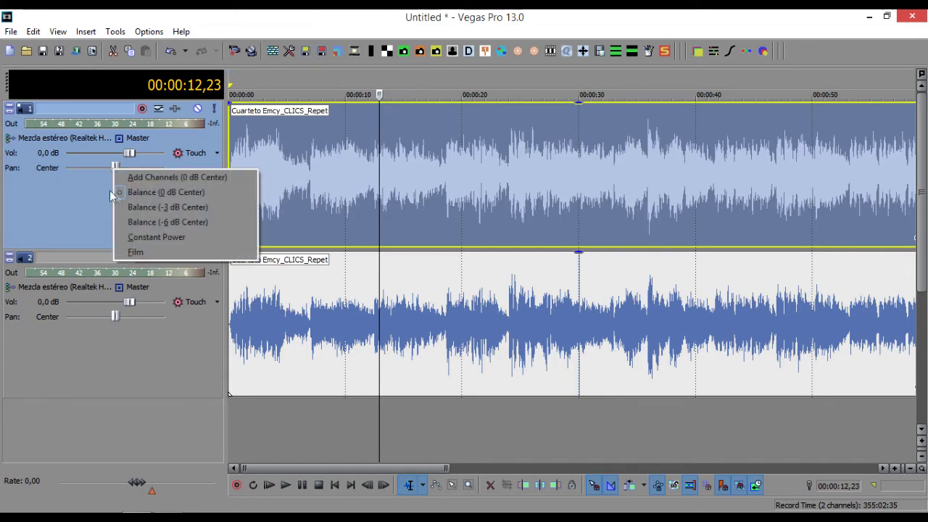
{"action": "left_click", "coordinate": [206, 192]}
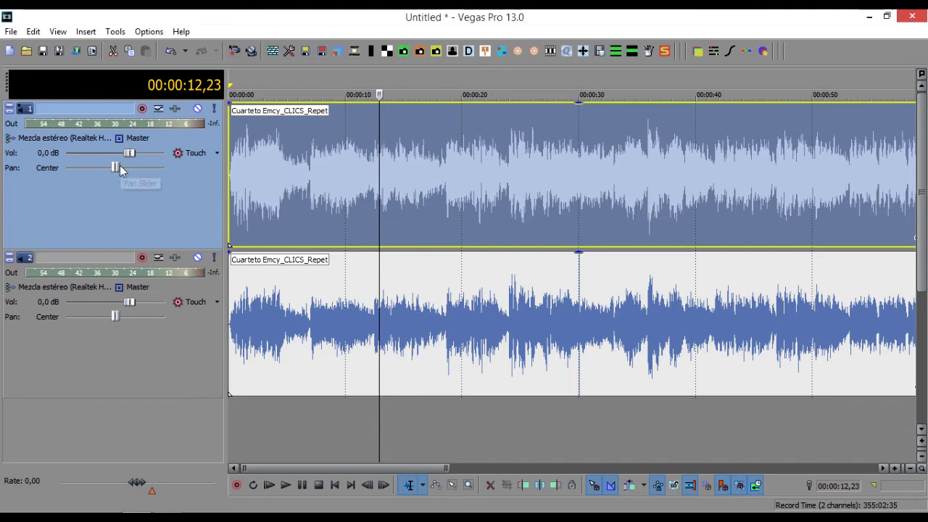
{"action": "left_click_drag", "start_coordinate": [116, 168], "coordinate": [35, 175]}
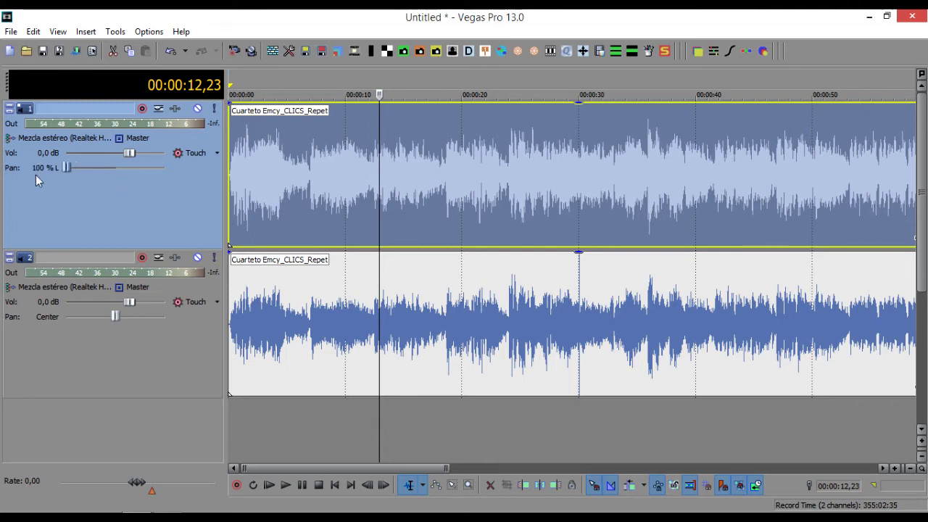
- Pan track 2 to 100 % R using Balance (0 dB Center) and briefly play back both tracks
{"action": "right_click", "coordinate": [112, 316]}
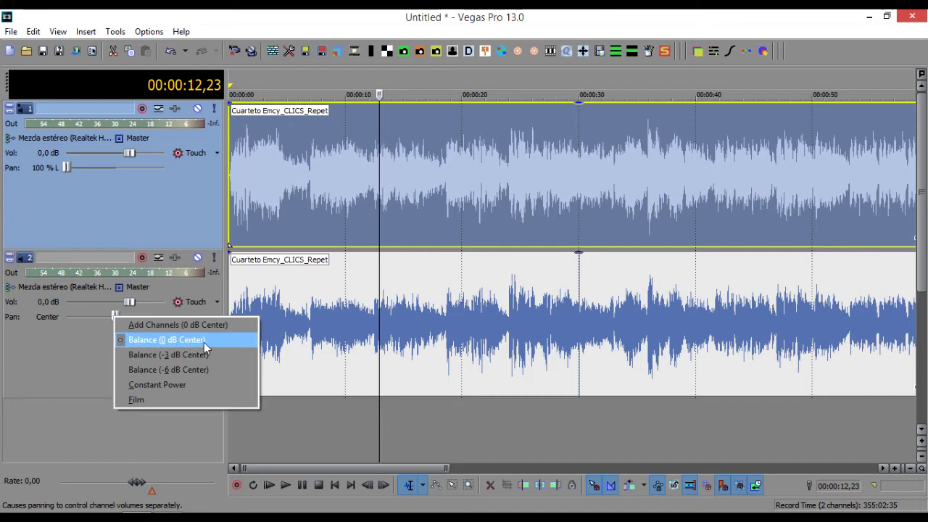
{"action": "left_click", "coordinate": [121, 339]}
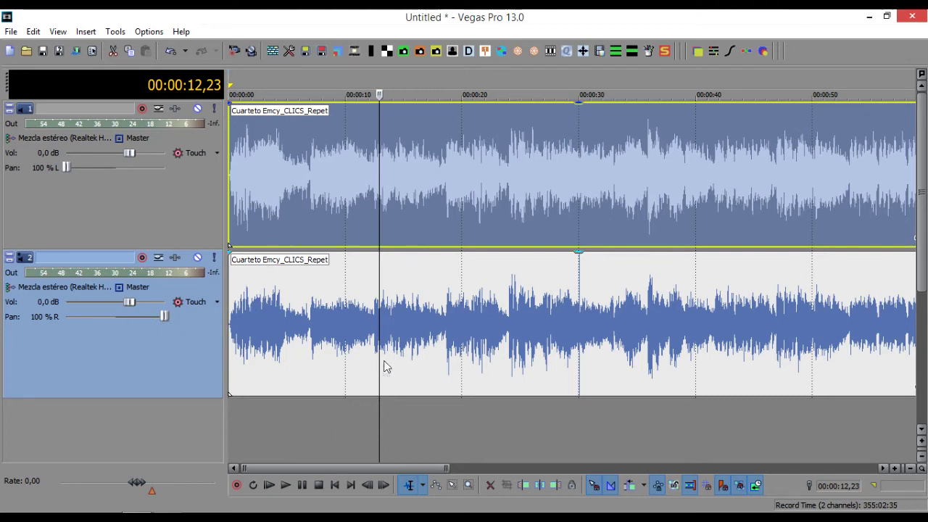
{"action": "left_click", "coordinate": [285, 485]}
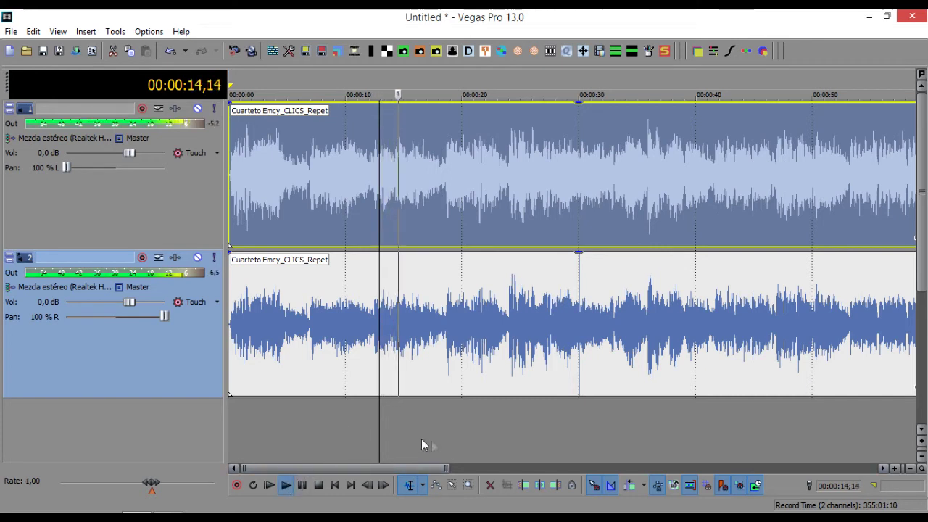
{"action": "left_click", "coordinate": [319, 485]}
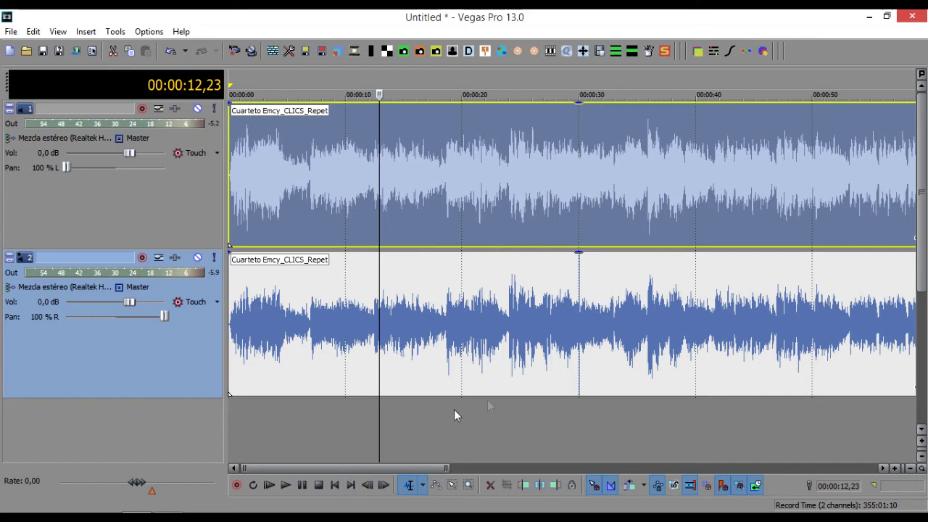
{"action": "left_click", "coordinate": [514, 429]}
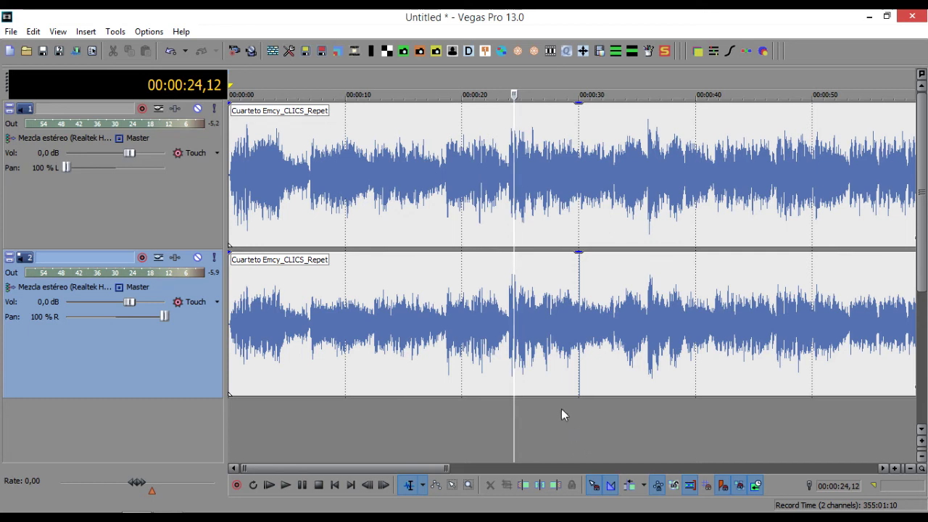
{"action": "left_click", "coordinate": [562, 363]}
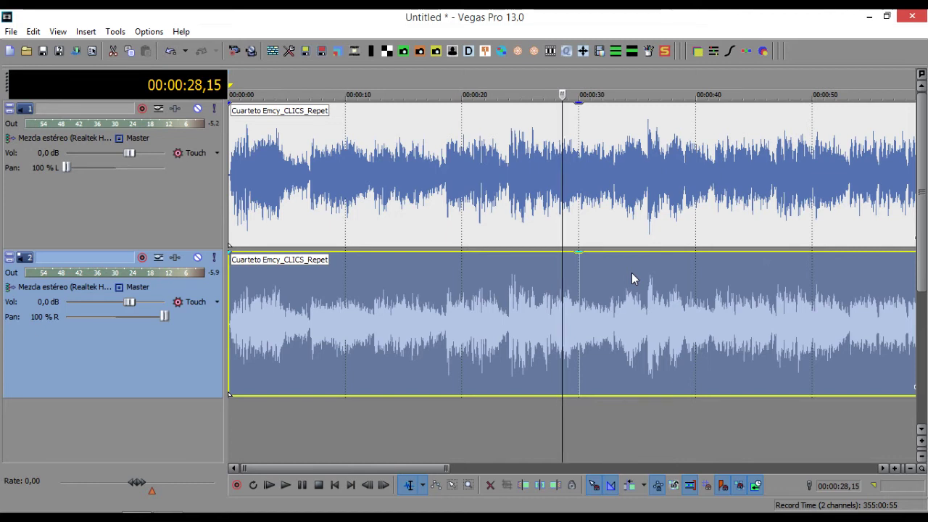
{"action": "left_click", "coordinate": [159, 197]}
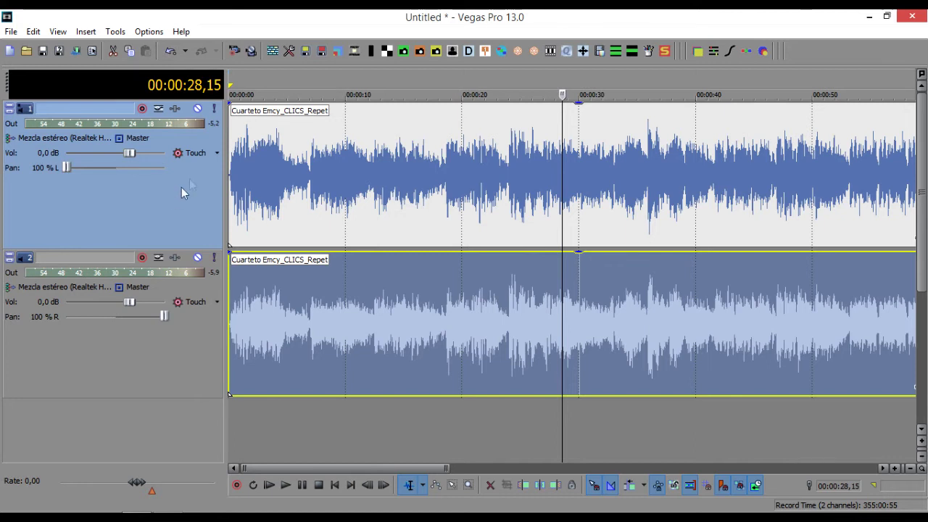
- Set the quick fade length for audio events to 5 ms in the editing preferences
{"action": "left_click", "coordinate": [149, 31]}
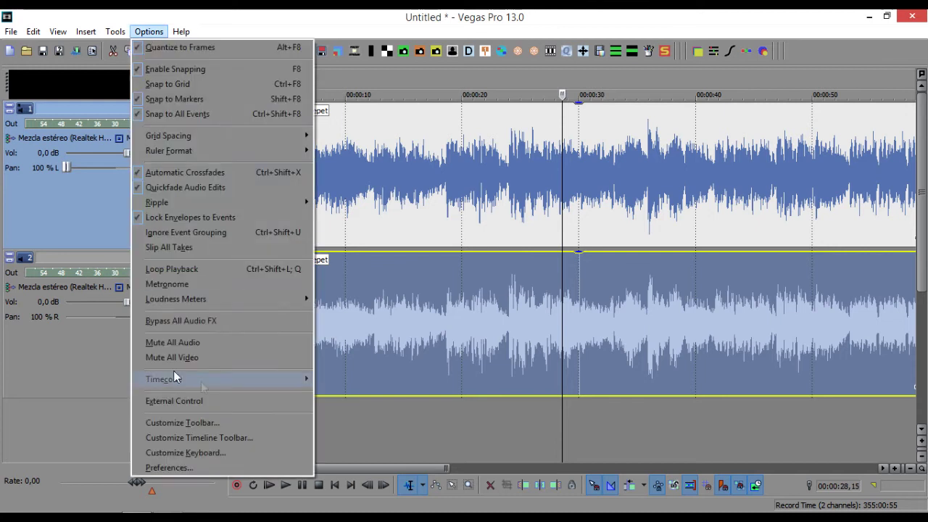
{"action": "left_click", "coordinate": [176, 468]}
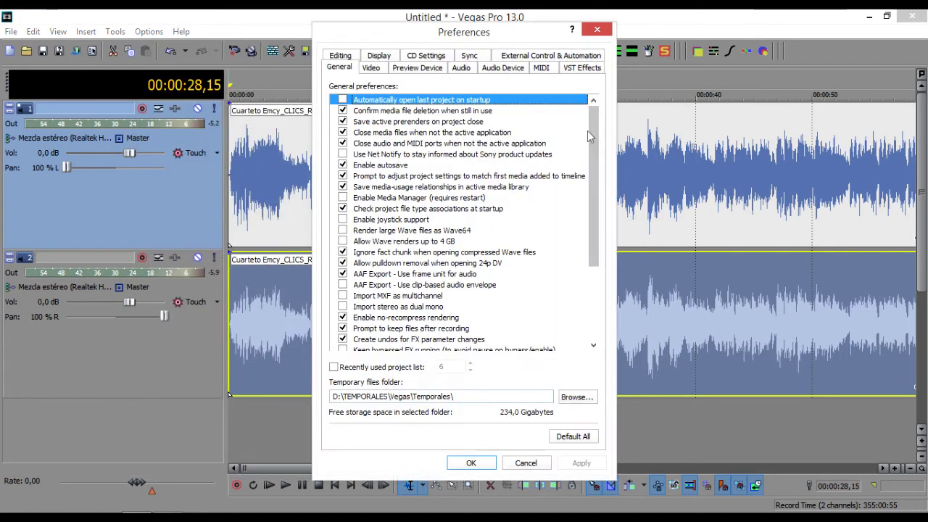
{"action": "left_click", "coordinate": [339, 57]}
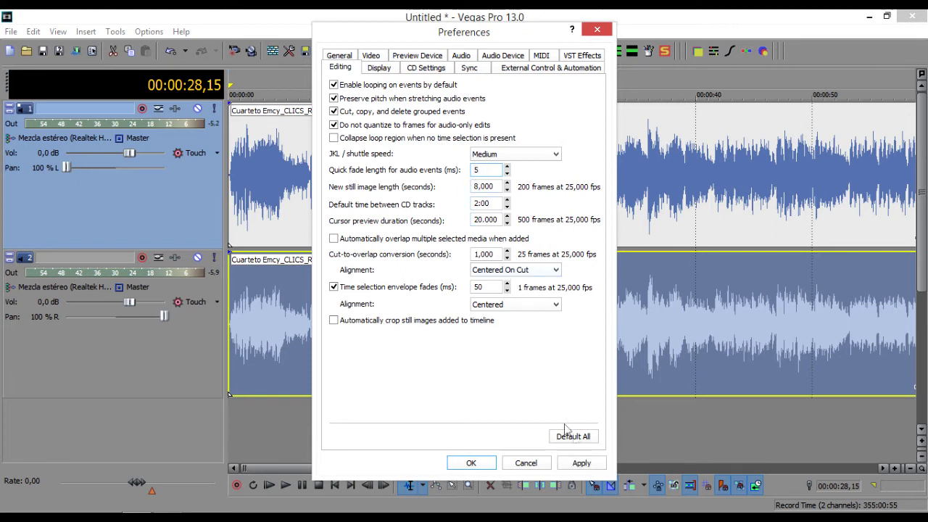
{"action": "left_click", "coordinate": [581, 463]}
{"action": "left_click", "coordinate": [483, 464]}
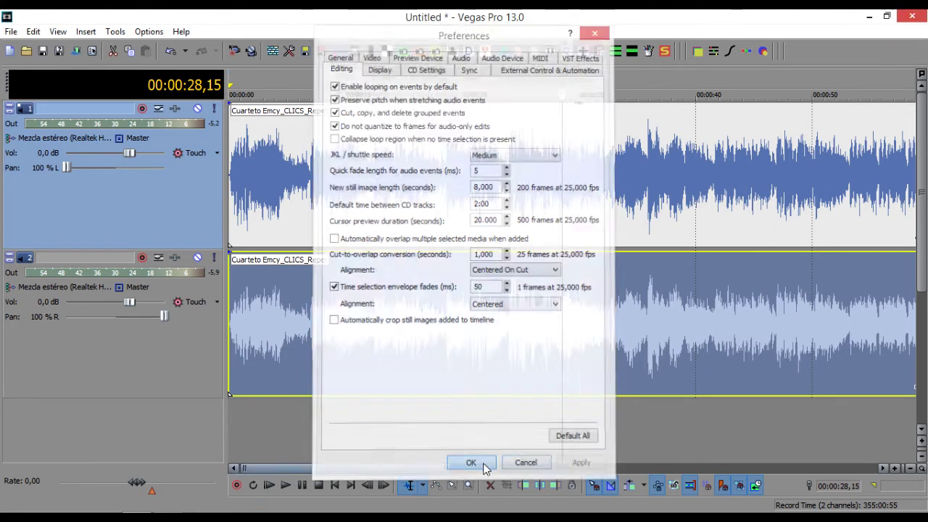
- Split the events on both tracks at 00:00:26,15 and inspect the fades at the cut
{"action": "left_click", "coordinate": [537, 312]}
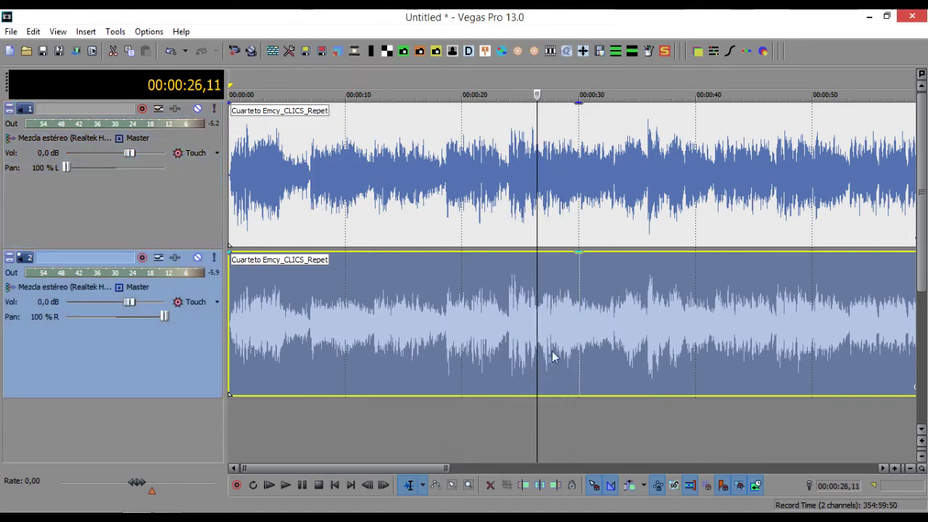
{"action": "left_click", "coordinate": [538, 429]}
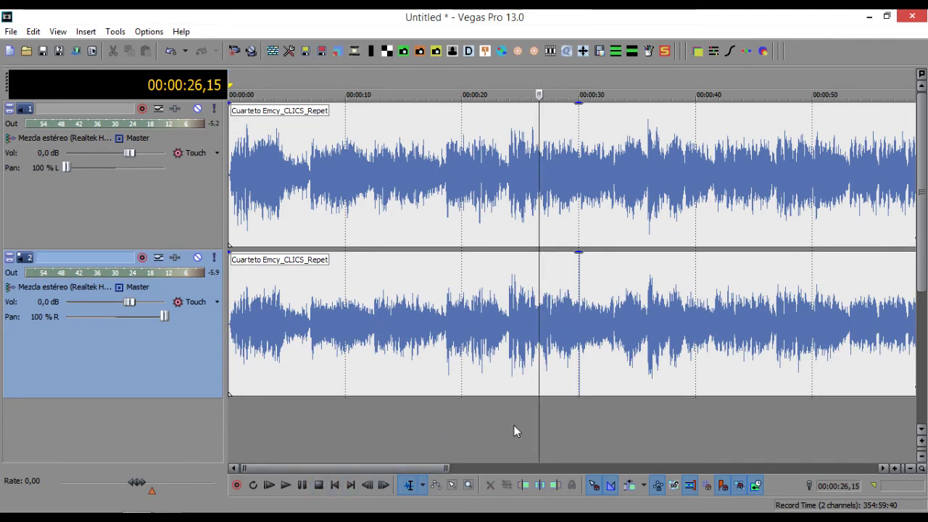
{"action": "key", "text": "s"}
{"action": "scroll", "coordinate": [542, 424], "scroll_direction": "up", "scroll_amount": 10}
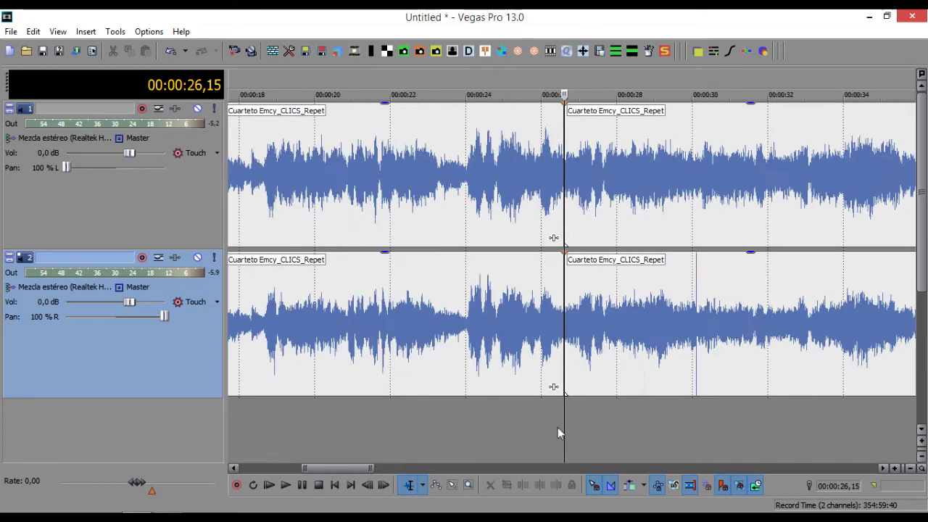
{"action": "scroll", "coordinate": [570, 434], "scroll_direction": "up", "scroll_amount": 6}
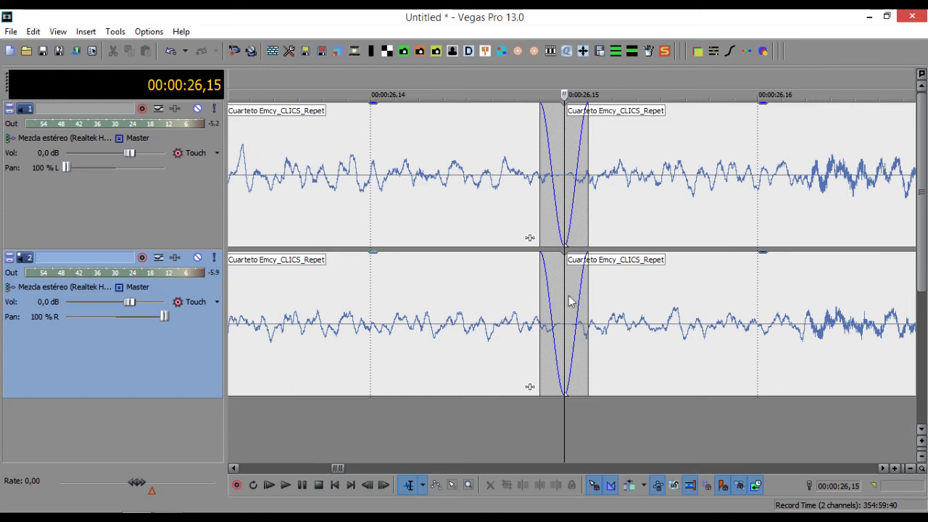
- Set the quick fade length for audio events to 10 ms and split the events on both tracks at 00:00:26,14
{"action": "left_click", "coordinate": [343, 432]}
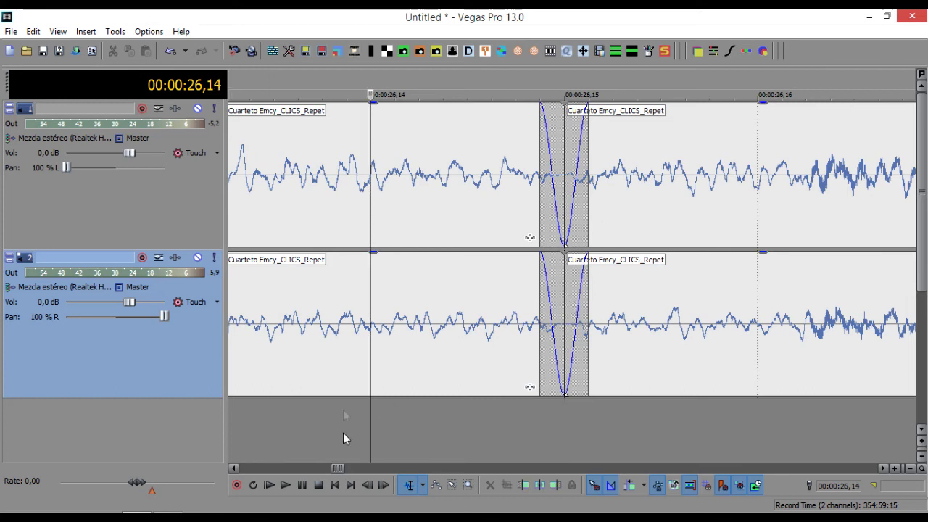
{"action": "left_click", "coordinate": [141, 33]}
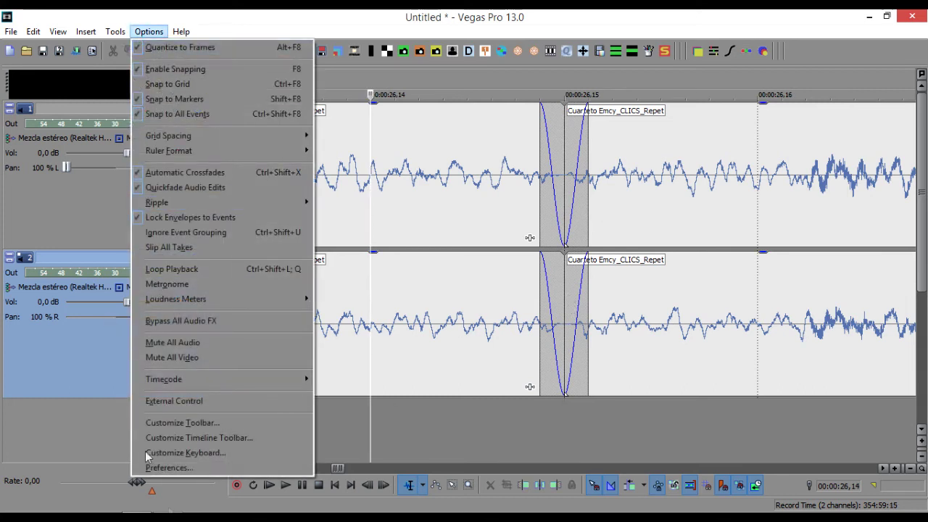
{"action": "left_click", "coordinate": [169, 467]}
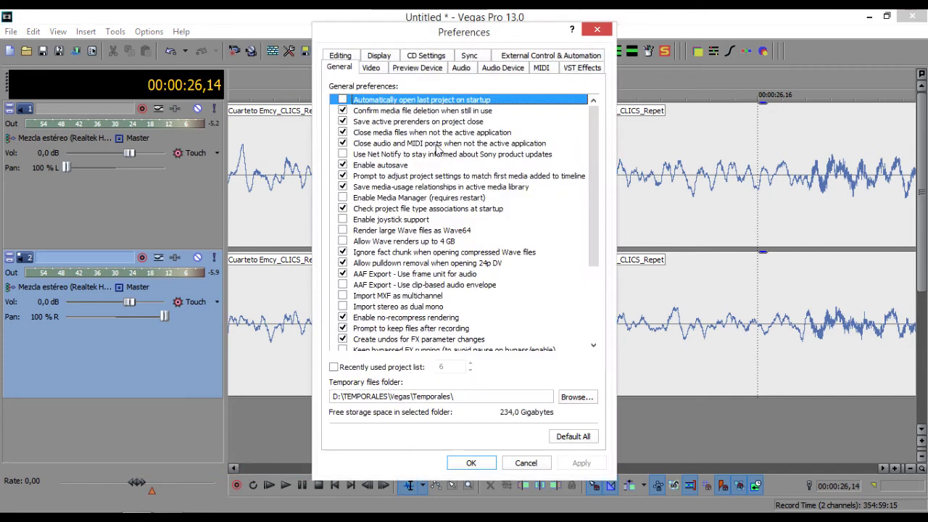
{"action": "left_click", "coordinate": [340, 56]}
{"action": "left_click_drag", "start_coordinate": [494, 172], "coordinate": [468, 169]}
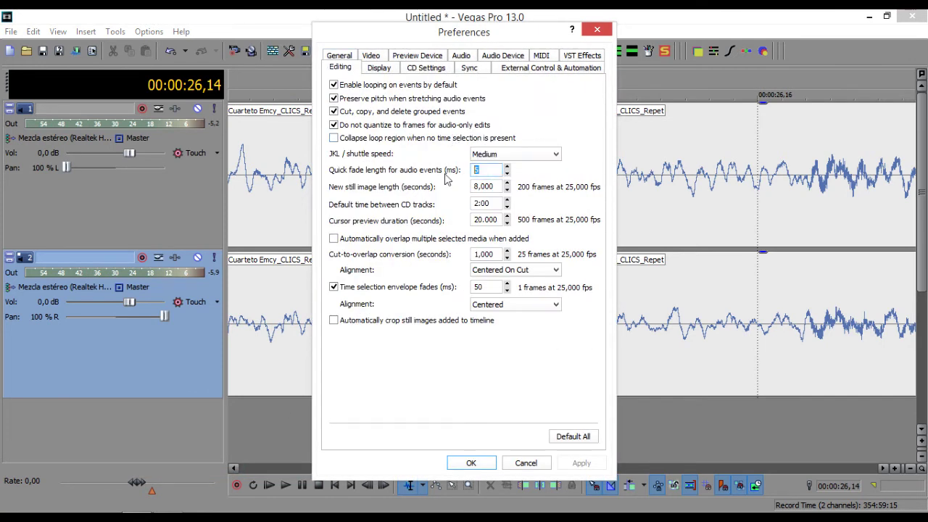
{"action": "type", "text": "10"}
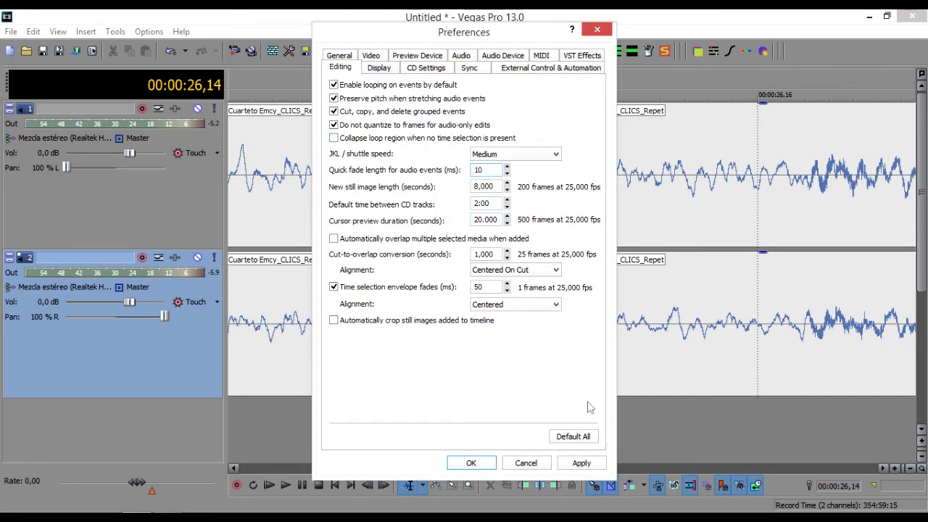
{"action": "left_click", "coordinate": [581, 462]}
{"action": "left_click", "coordinate": [471, 463]}
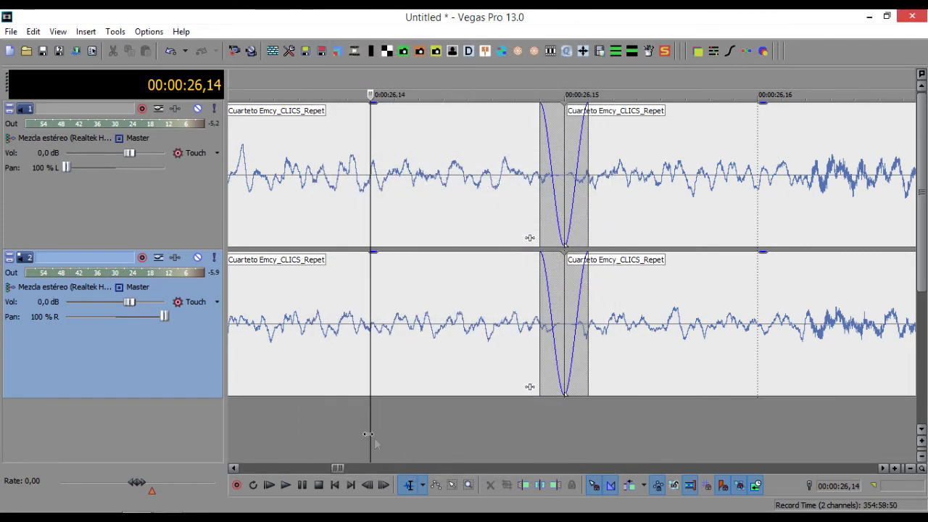
{"action": "key", "text": "s"}
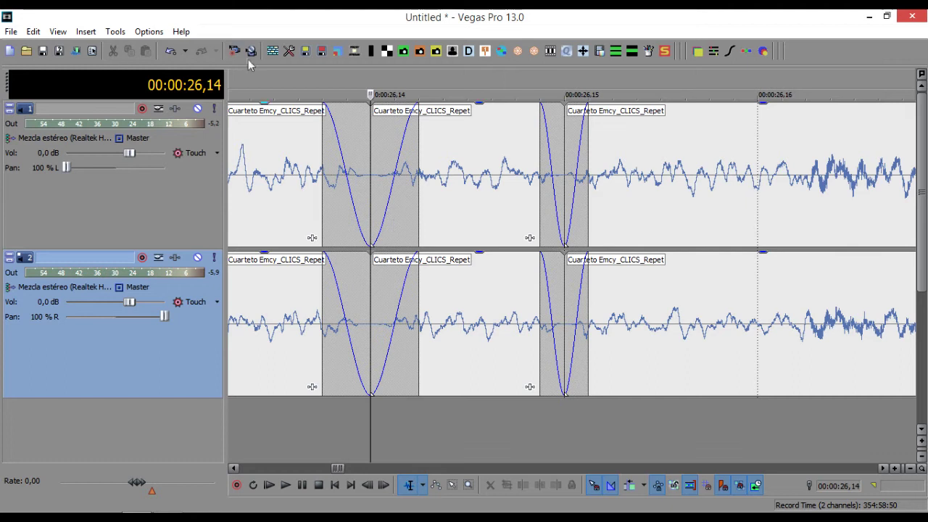
- Set the quick fade length for audio events back to 5 ms in the editing preferences
{"action": "left_click", "coordinate": [115, 31]}
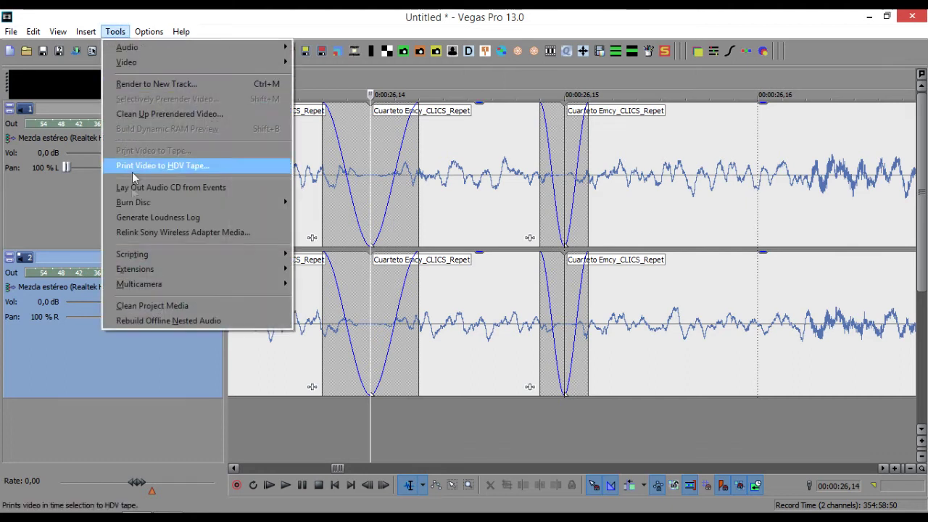
{"action": "mouse_move", "coordinate": [149, 31]}
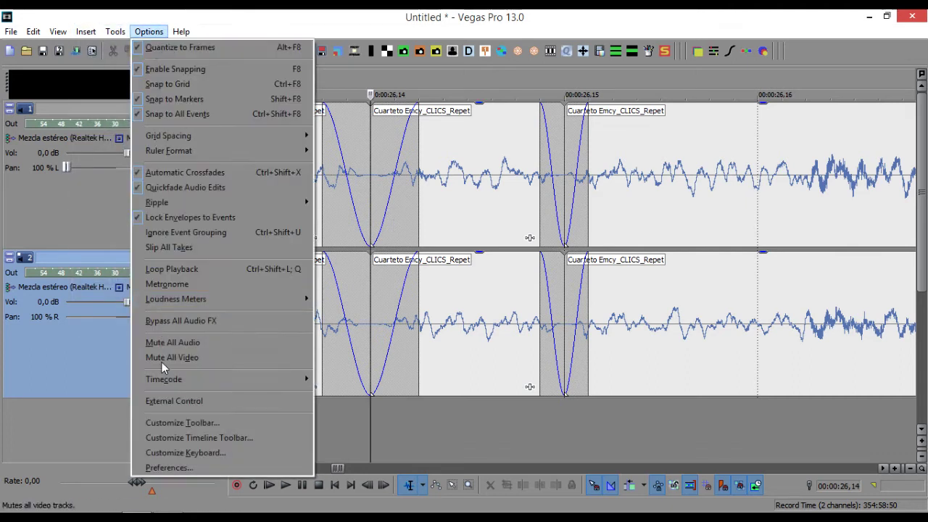
{"action": "left_click", "coordinate": [163, 468]}
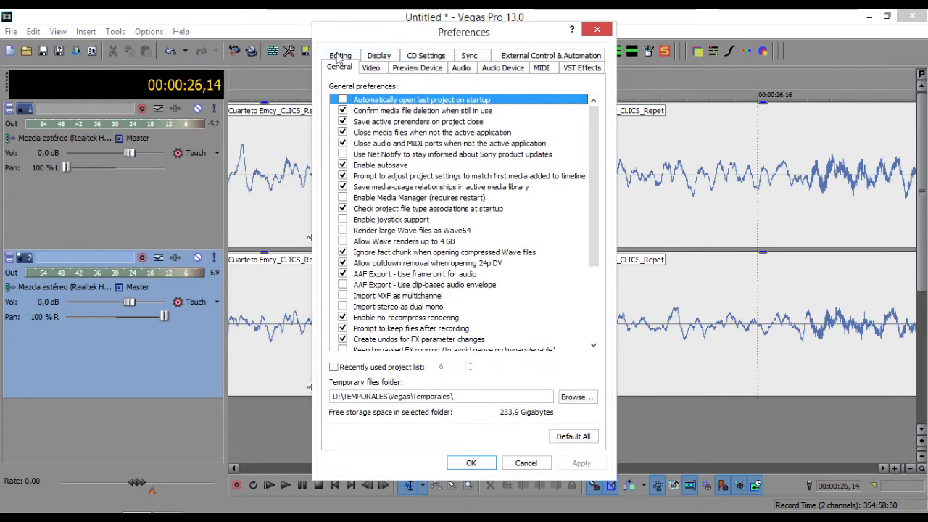
{"action": "left_click", "coordinate": [339, 56]}
{"action": "double_click", "coordinate": [497, 170]}
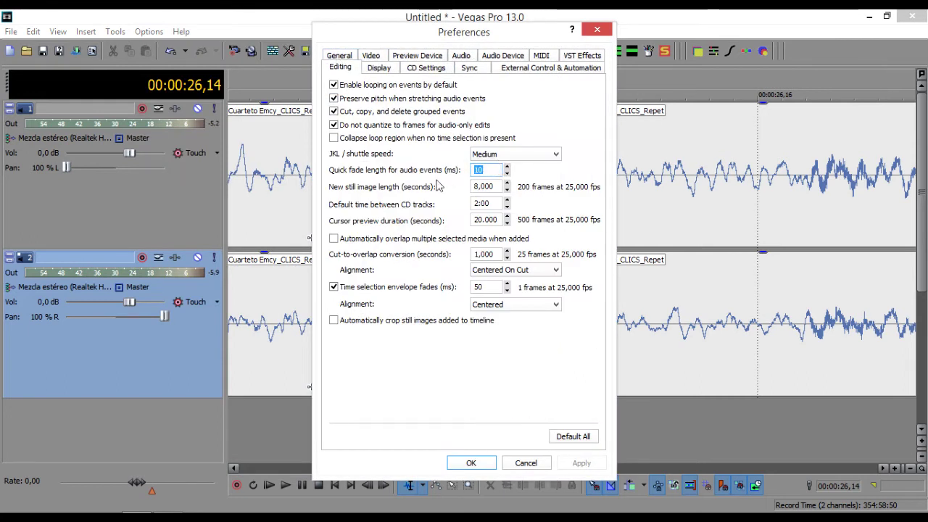
{"action": "type", "text": "5"}
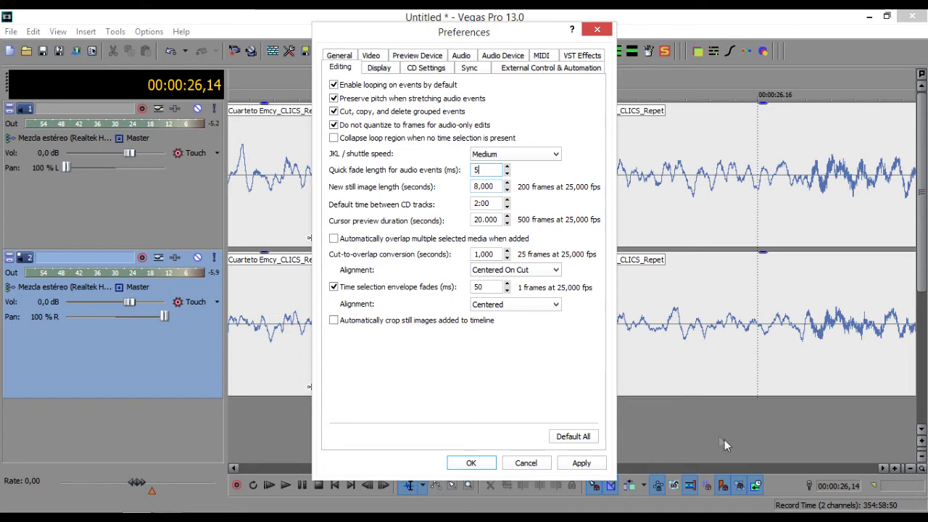
{"action": "left_click", "coordinate": [475, 463]}
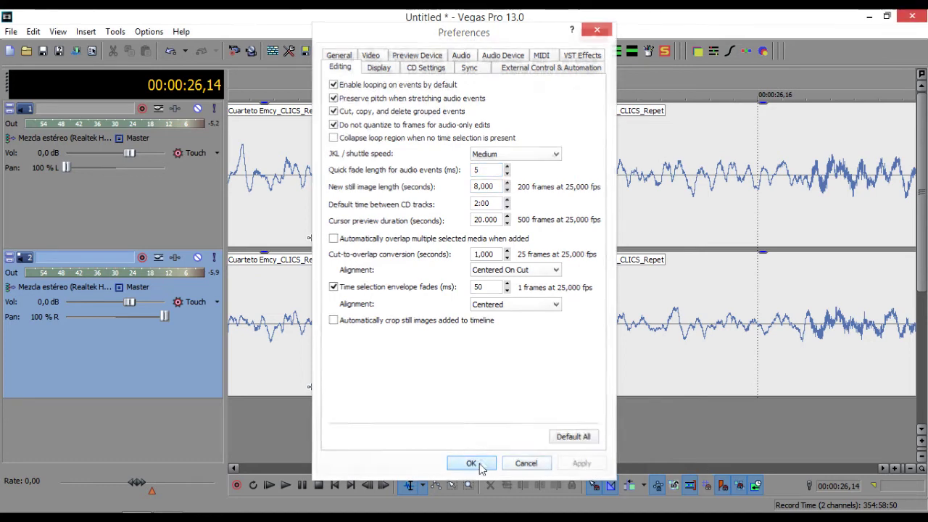
- Locate the click spike in track 2's waveform and place the cursor close to it at 00:00:30,02
{"action": "scroll", "coordinate": [330, 268], "scroll_direction": "down", "scroll_amount": 10}
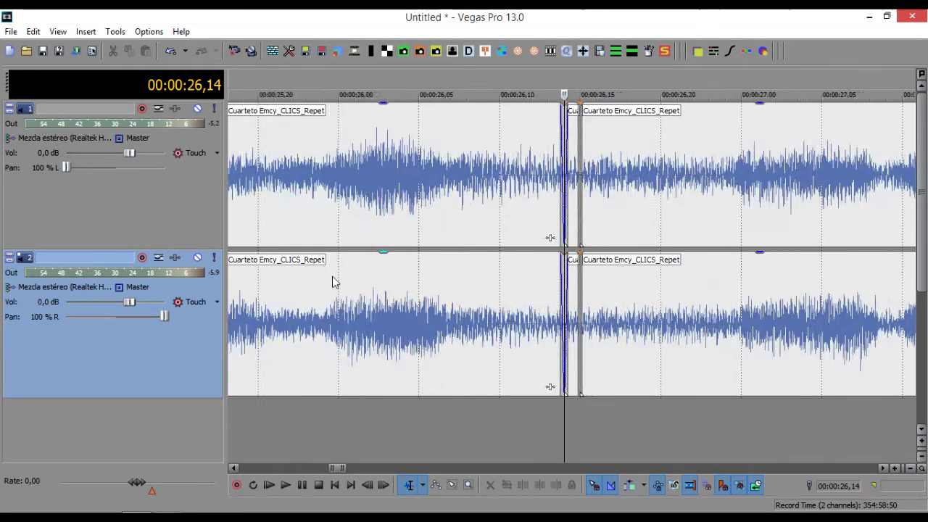
{"action": "scroll", "coordinate": [395, 332], "scroll_direction": "down", "scroll_amount": 5}
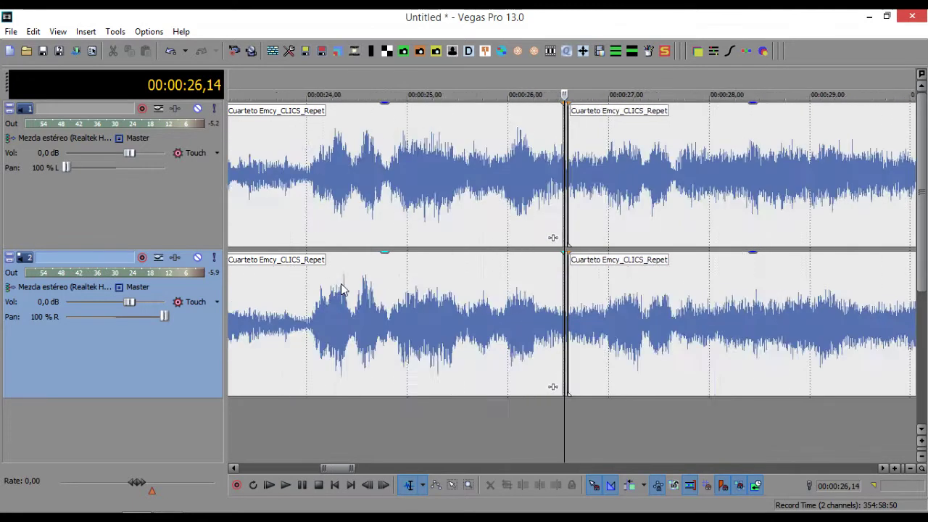
{"action": "left_click", "coordinate": [440, 434]}
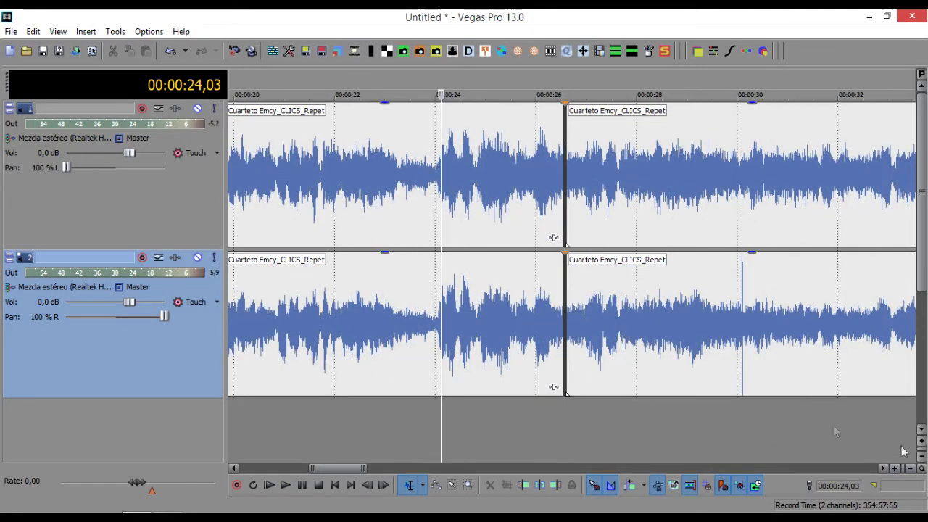
{"action": "left_click", "coordinate": [741, 413]}
{"action": "scroll", "coordinate": [824, 426], "scroll_direction": "up", "scroll_amount": 7}
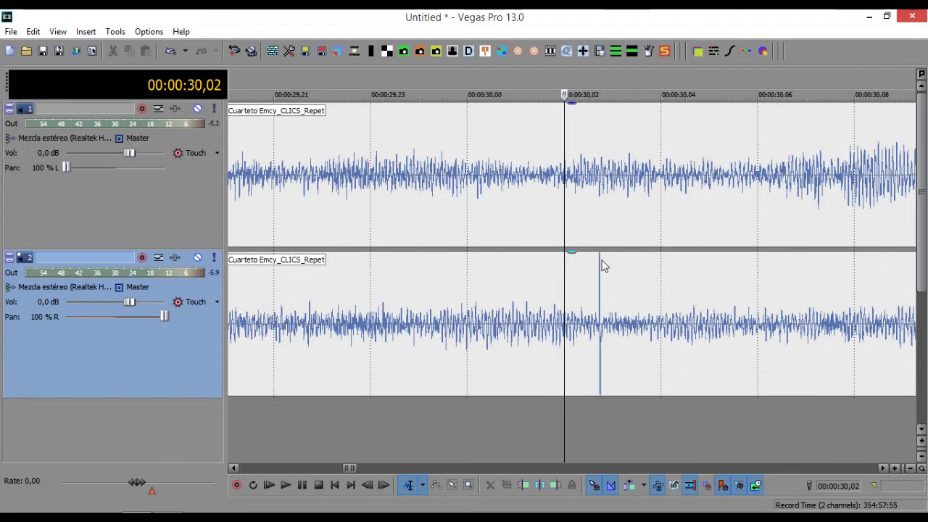
- Play back both tracks from 00:00:29,21 through the click, then replay from just before it
{"action": "left_click", "coordinate": [289, 415]}
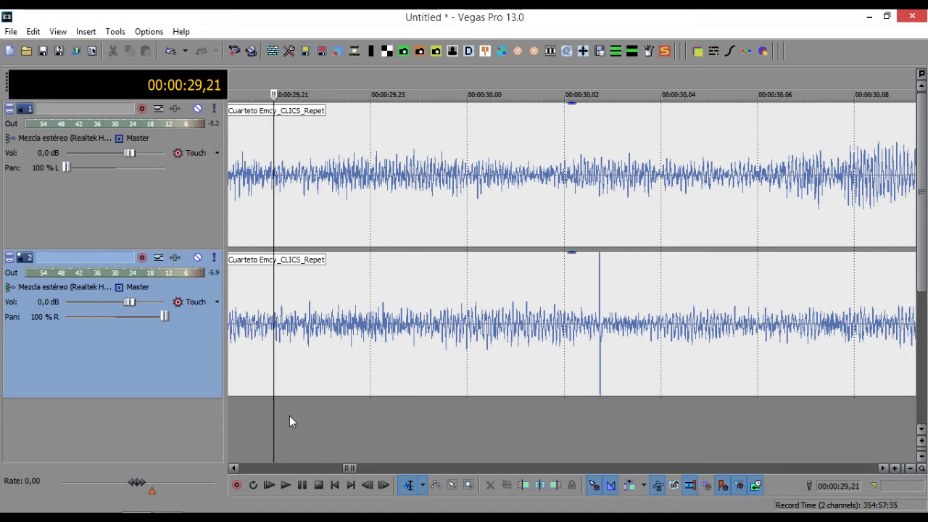
{"action": "key", "text": "space"}
{"action": "scroll", "coordinate": [323, 421], "scroll_direction": "down", "scroll_amount": 4}
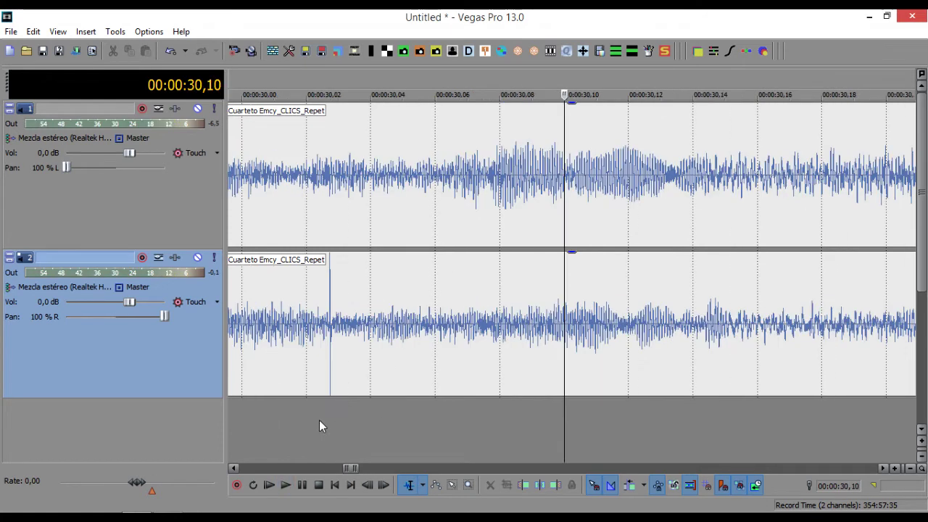
{"action": "left_click", "coordinate": [319, 420]}
{"action": "key", "text": "space"}
{"action": "left_click", "coordinate": [320, 418]}
{"action": "key", "text": "Return"}
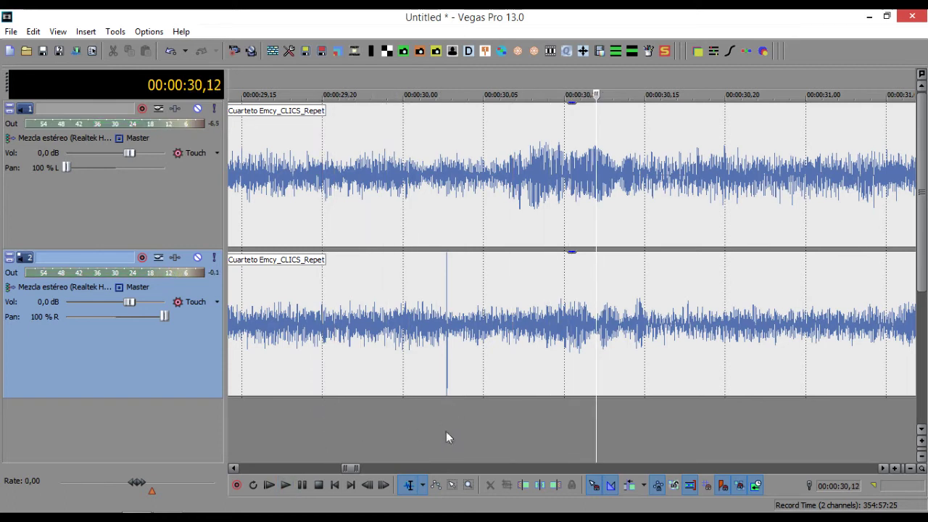
- Select the track 2 event and try to position the cursor exactly on the click with Quantize to Frames enabled
{"action": "left_click", "coordinate": [450, 360]}
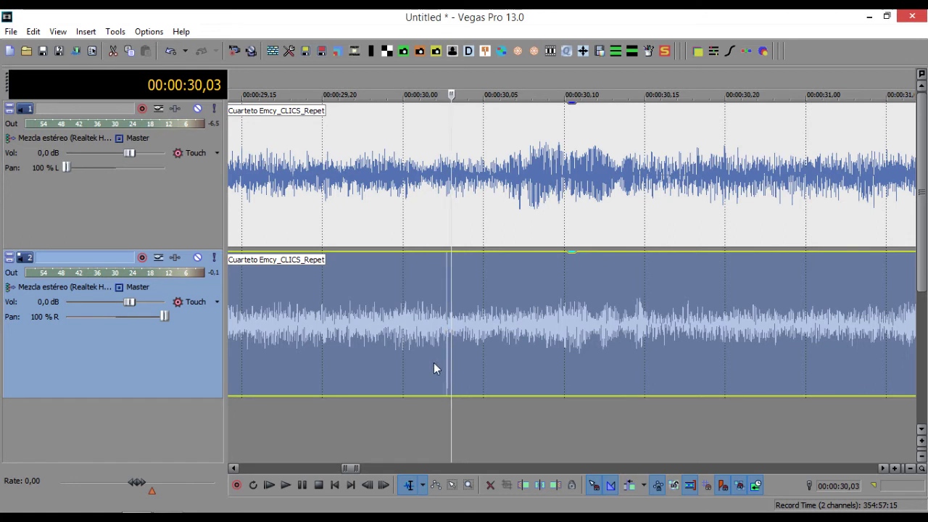
{"action": "left_click", "coordinate": [444, 193]}
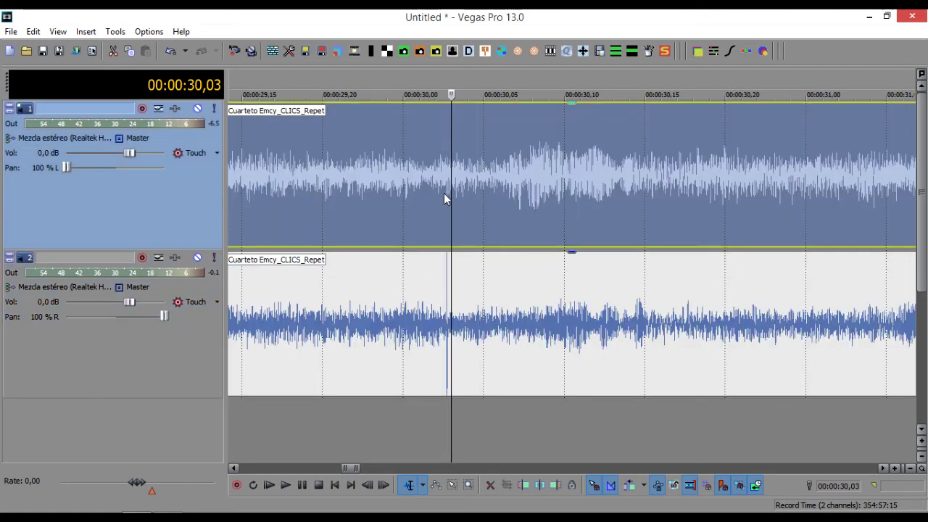
{"action": "left_click", "coordinate": [451, 372]}
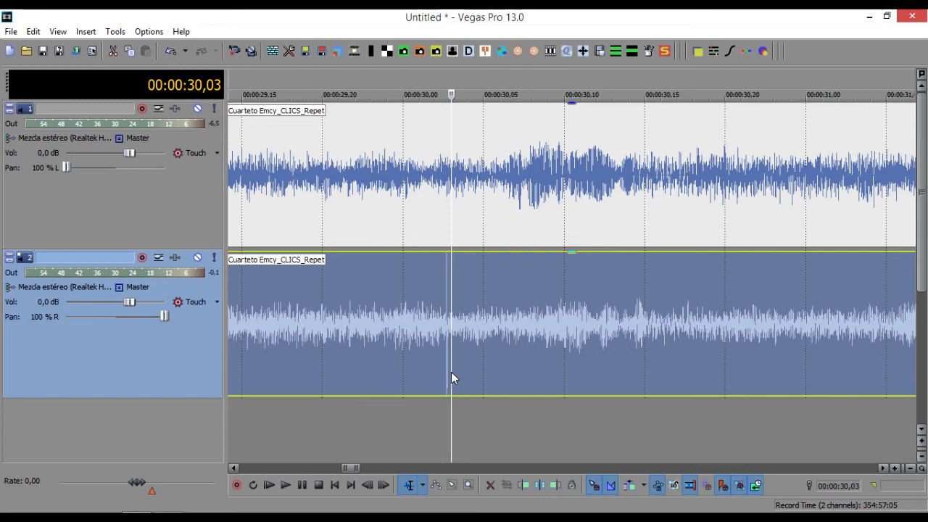
{"action": "left_click", "coordinate": [435, 430]}
{"action": "left_click", "coordinate": [450, 431]}
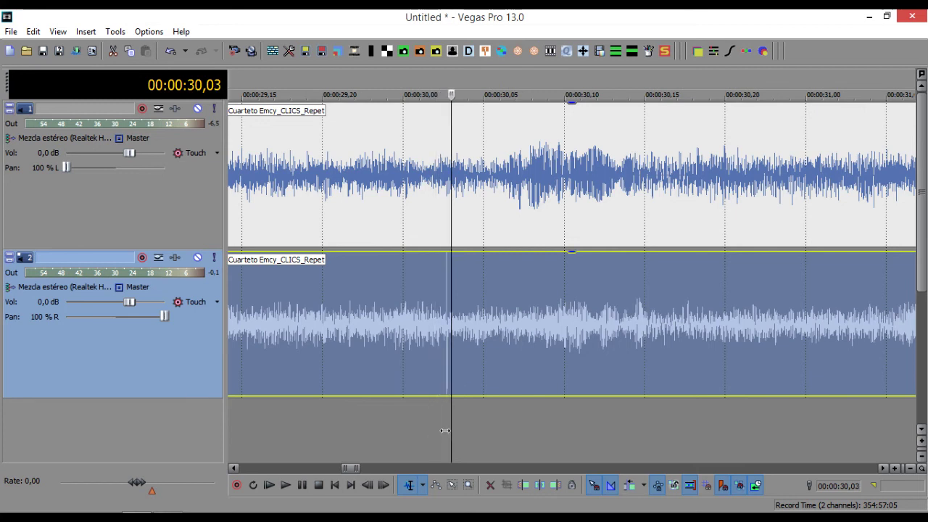
{"action": "left_click", "coordinate": [435, 429]}
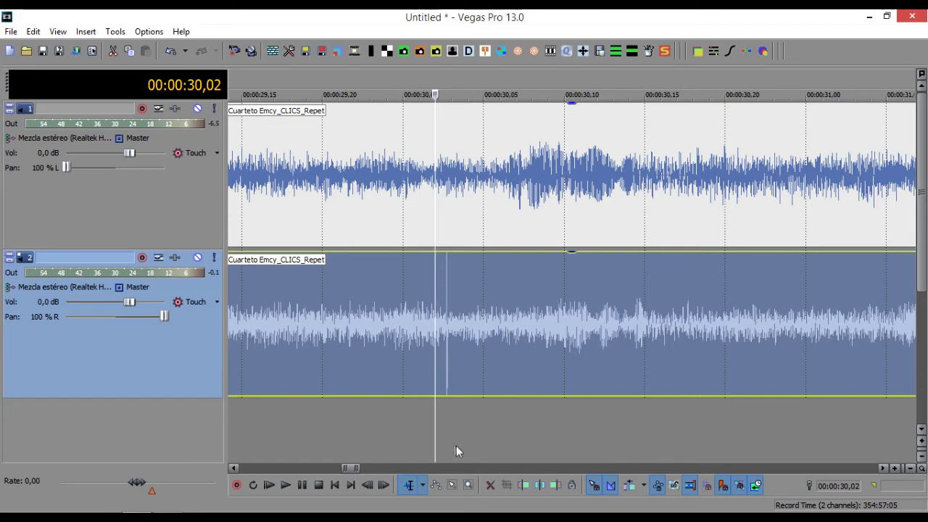
{"action": "left_click_drag", "start_coordinate": [435, 427], "coordinate": [453, 426]}
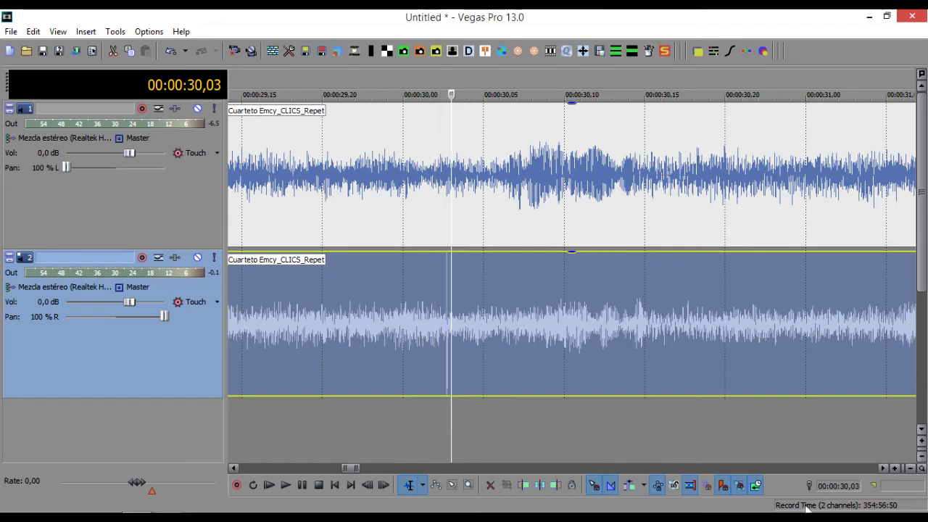
- Disable Quantize to Frames and split the track 2 event exactly on the click spike near 00:00:30,03
{"action": "left_click", "coordinate": [757, 487]}
{"action": "left_click_drag", "start_coordinate": [450, 414], "coordinate": [447, 415]}
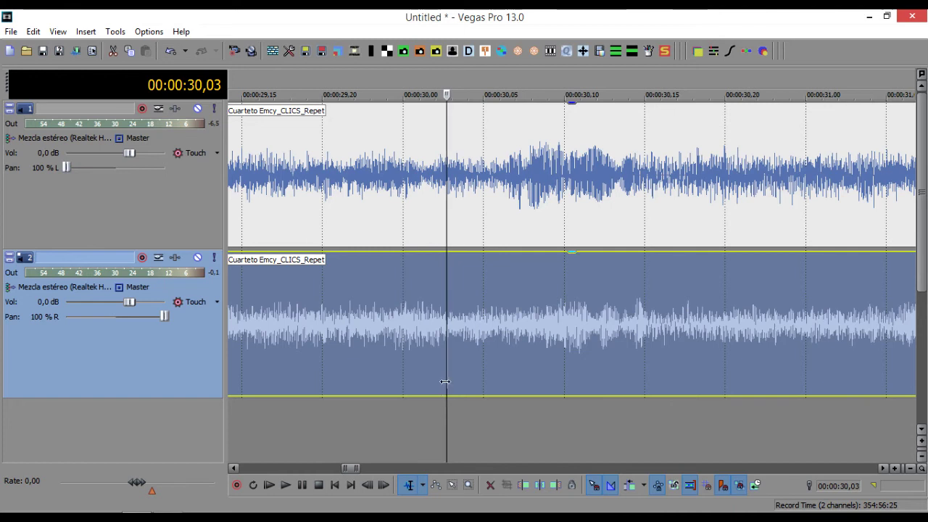
{"action": "scroll", "coordinate": [449, 422], "scroll_direction": "up", "scroll_amount": 4}
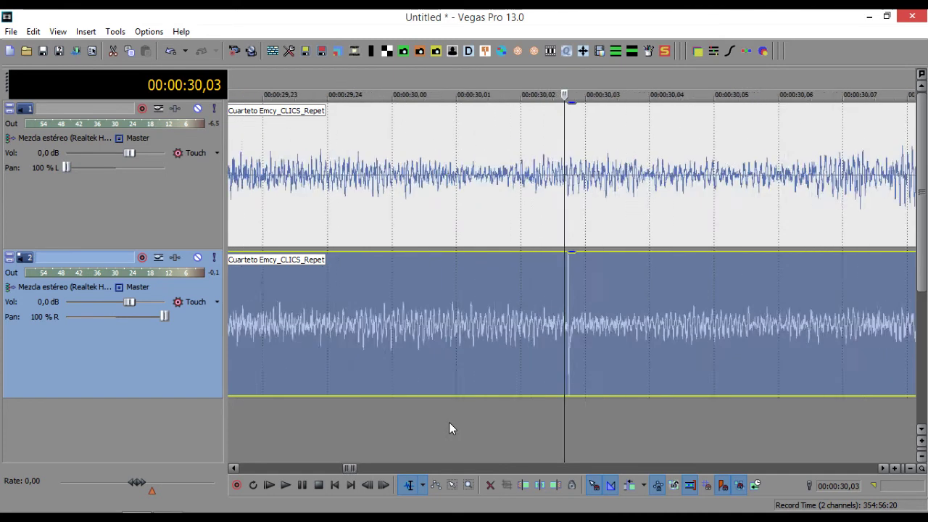
{"action": "scroll", "coordinate": [449, 422], "scroll_direction": "up", "scroll_amount": 4}
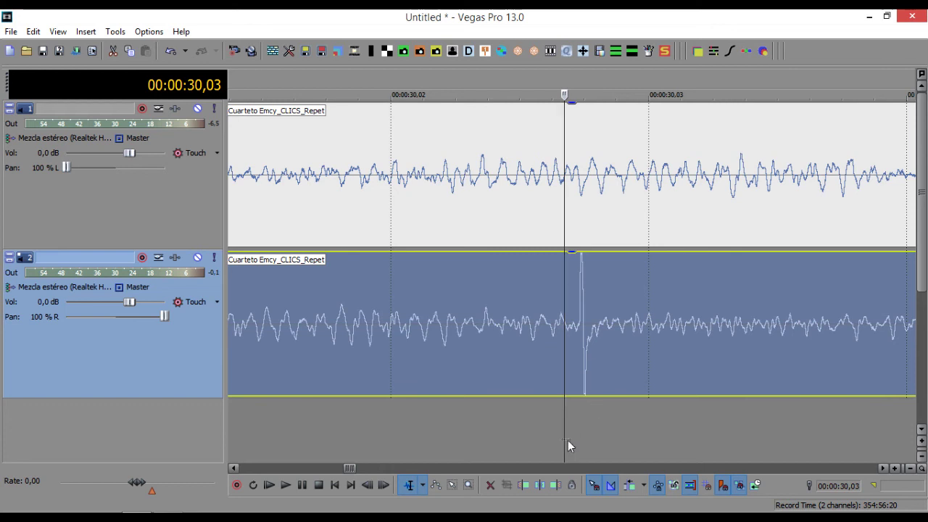
{"action": "mouse_move", "coordinate": [564, 440]}
{"action": "left_mouse_down"}
{"action": "mouse_move", "coordinate": [582, 439]}
{"action": "mouse_move", "coordinate": [581, 390]}
{"action": "left_mouse_up"}
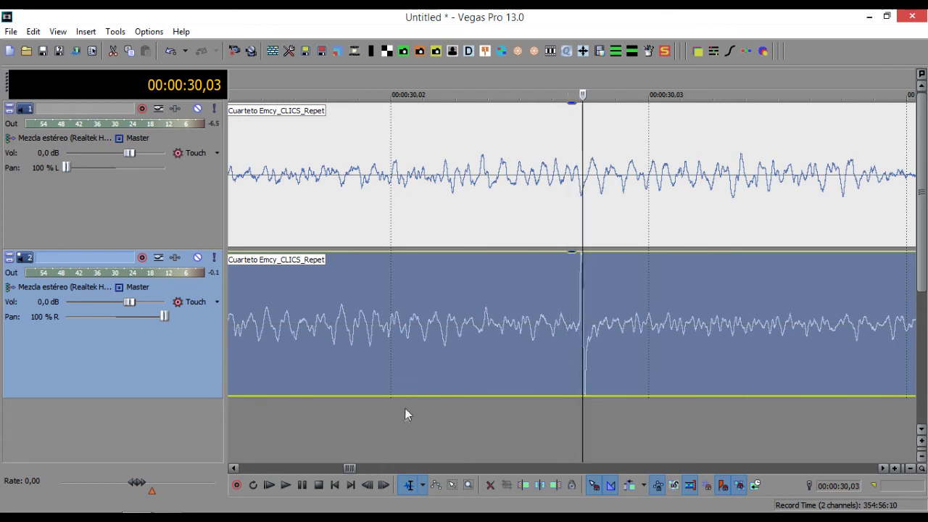
{"action": "key", "text": "s"}
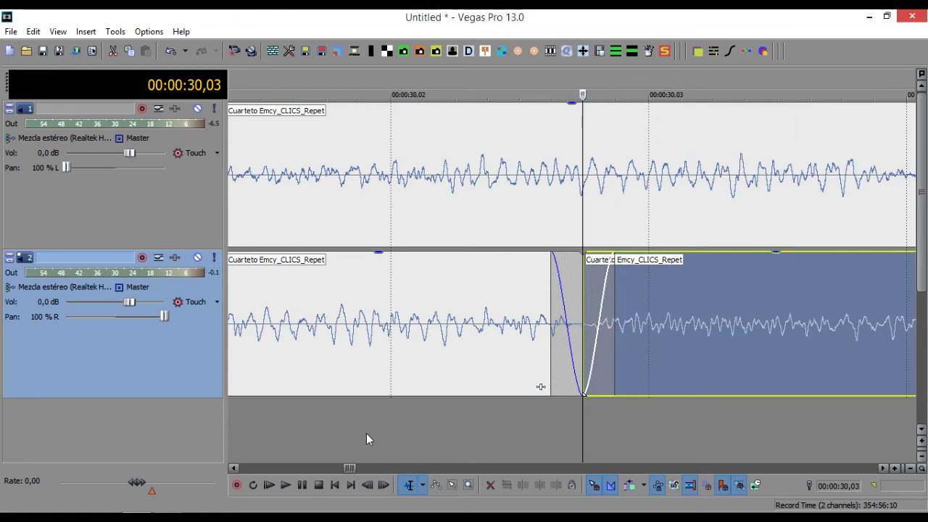
- Play back the passage across the new cut on track 2 twice, starting before the split
{"action": "scroll", "coordinate": [366, 433], "scroll_direction": "down", "scroll_amount": 6}
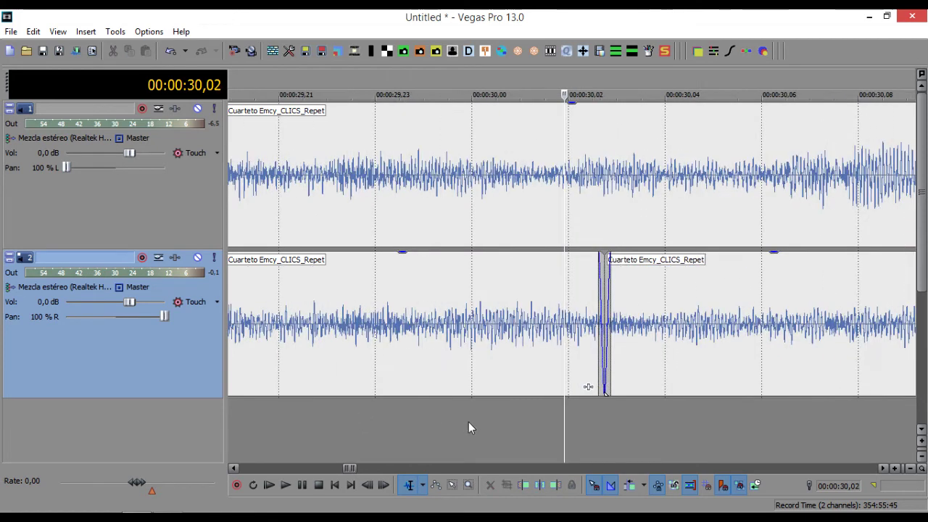
{"action": "left_click", "coordinate": [469, 422]}
{"action": "scroll", "coordinate": [464, 419], "scroll_direction": "down", "scroll_amount": 4}
{"action": "left_click", "coordinate": [305, 421]}
{"action": "key", "text": "space"}
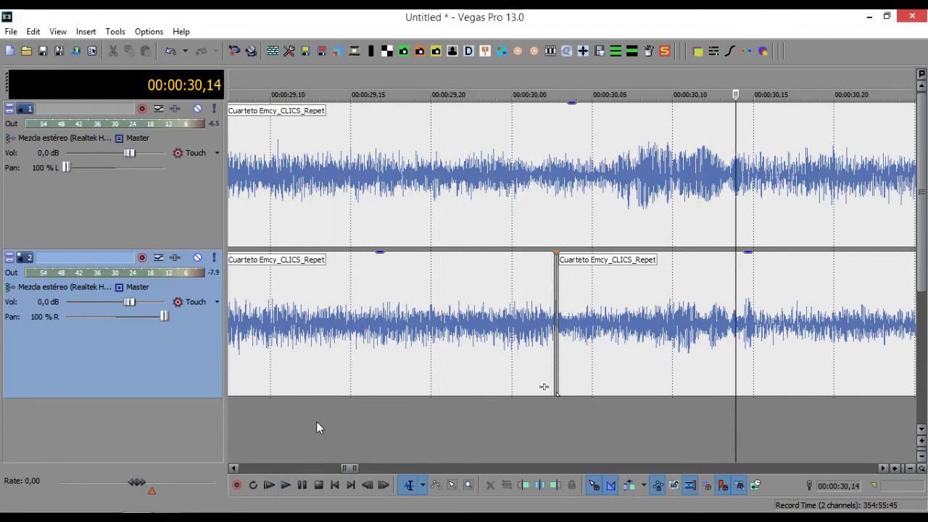
{"action": "left_click", "coordinate": [310, 420]}
{"action": "key", "text": "space"}
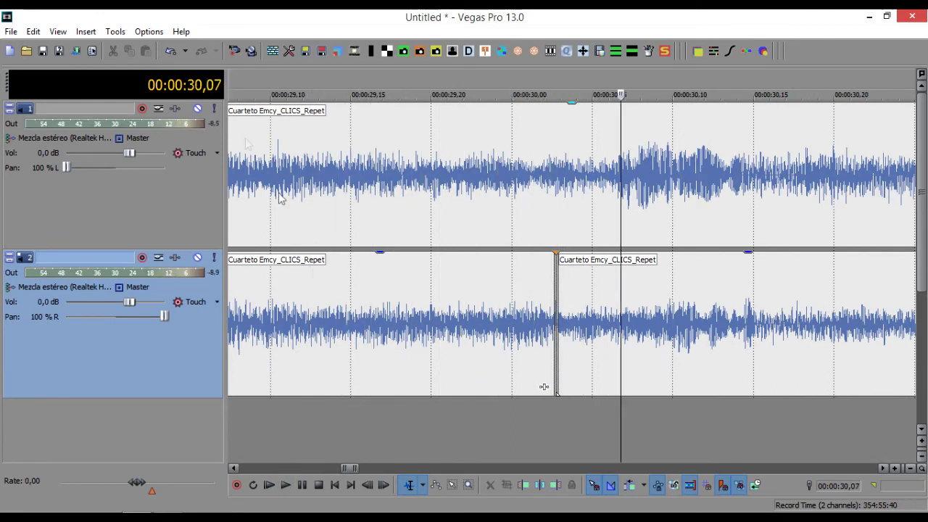
- Undo the track 2 split and play back the passage containing the click
{"action": "left_click", "coordinate": [170, 52]}
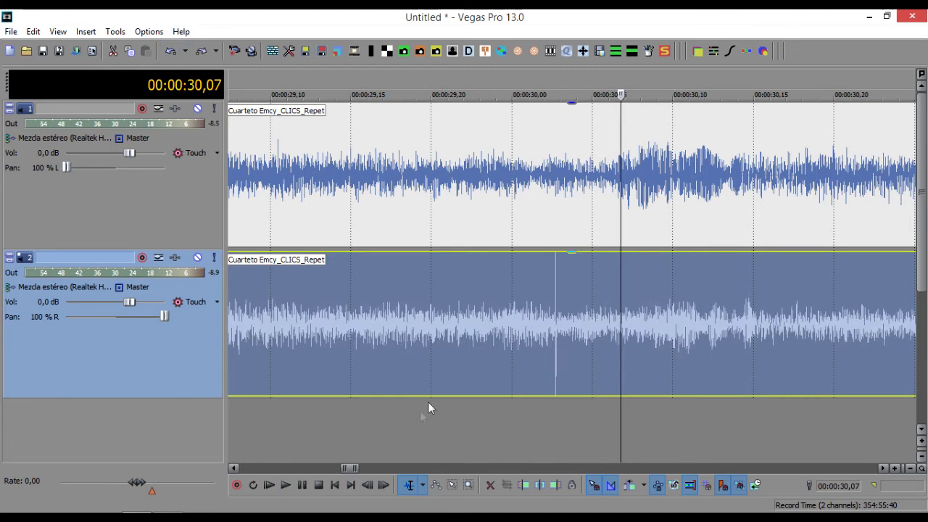
{"action": "left_click", "coordinate": [400, 416]}
{"action": "key", "text": "space"}
{"action": "key", "text": "space"}
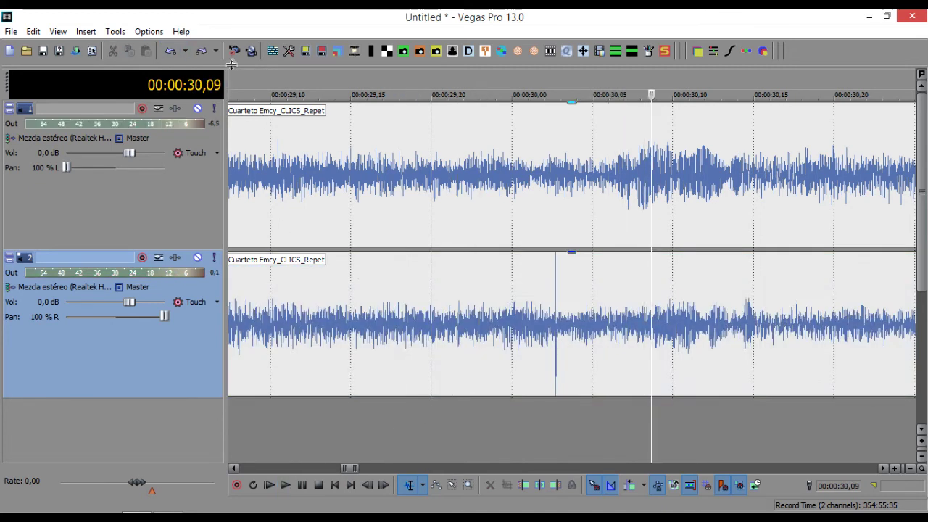
- Redo the track 2 split and play back the same passage for comparison
{"action": "left_click", "coordinate": [202, 51]}
{"action": "left_click", "coordinate": [432, 435]}
{"action": "key", "text": "space"}
{"action": "key", "text": "space"}
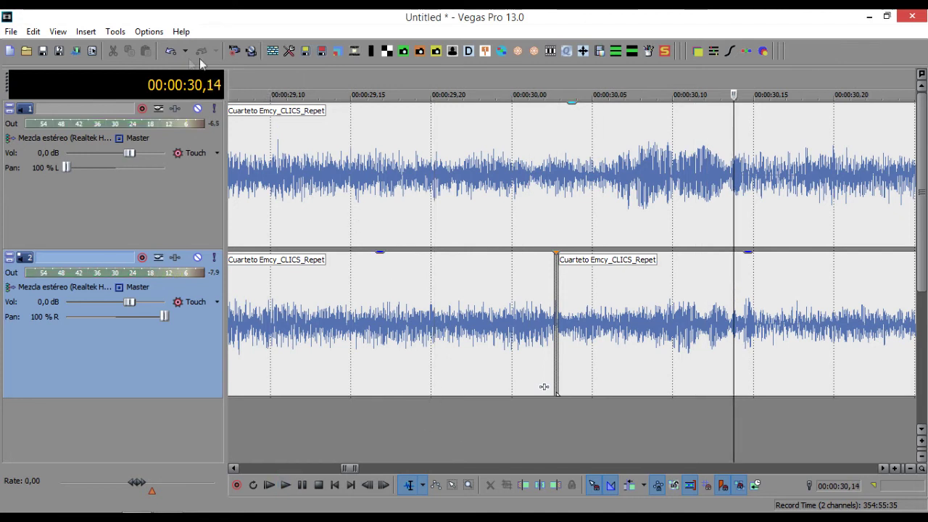
- Undo the track 2 split again and re-enable Quantize to Frames
{"action": "left_click", "coordinate": [170, 51]}
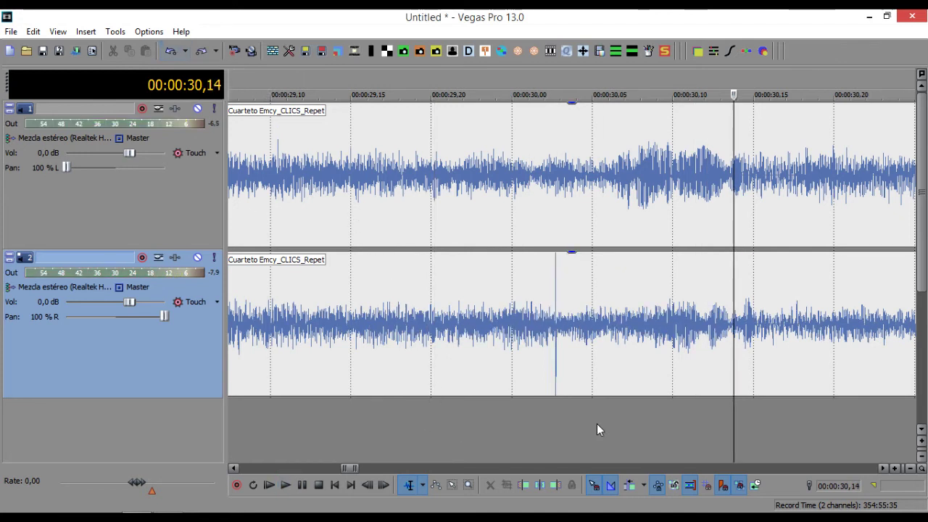
{"action": "left_click", "coordinate": [755, 485]}
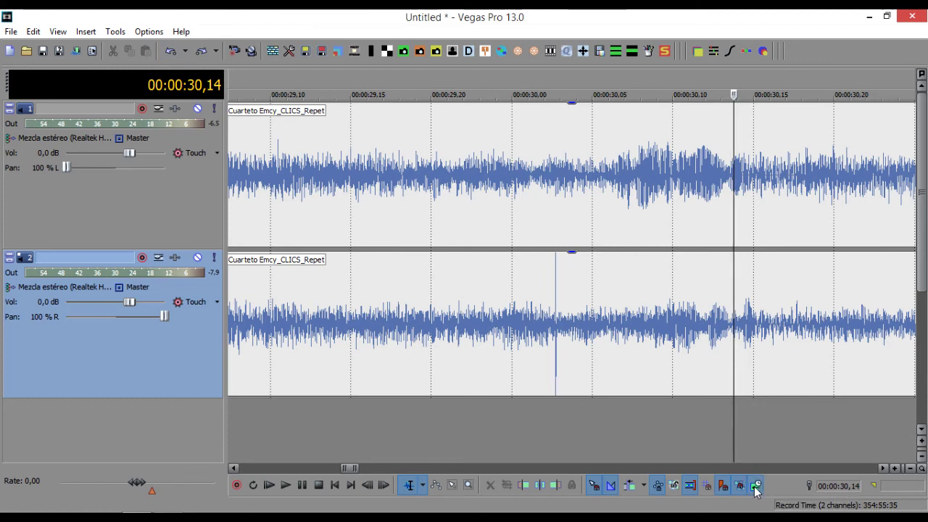
- Split the track 2 event at the frame boundary 00:00:30,03, beside the click, with Quantize to Frames enabled
{"action": "left_click", "coordinate": [561, 410]}
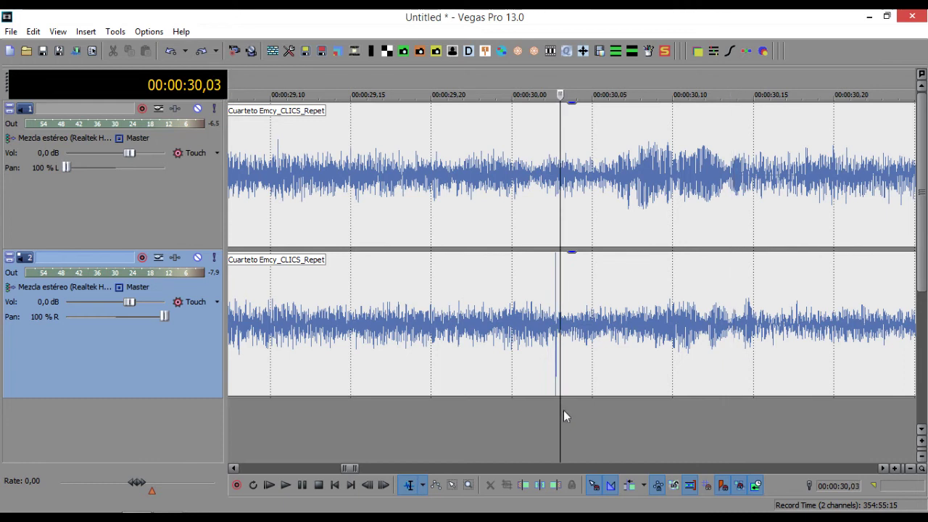
{"action": "mouse_move", "coordinate": [563, 411]}
{"action": "left_mouse_down"}
{"action": "mouse_move", "coordinate": [547, 412]}
{"action": "mouse_move", "coordinate": [557, 419]}
{"action": "left_mouse_up"}
{"action": "left_click", "coordinate": [559, 366]}
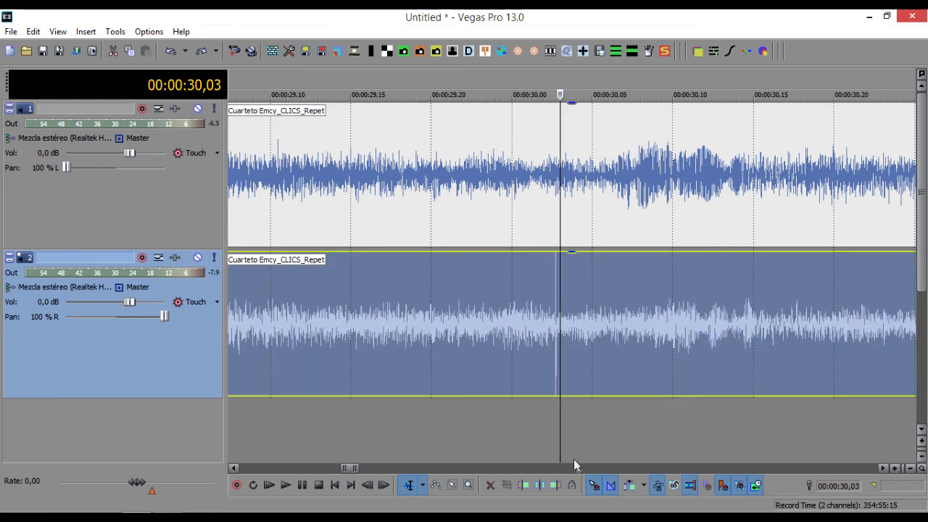
{"action": "key", "text": "s"}
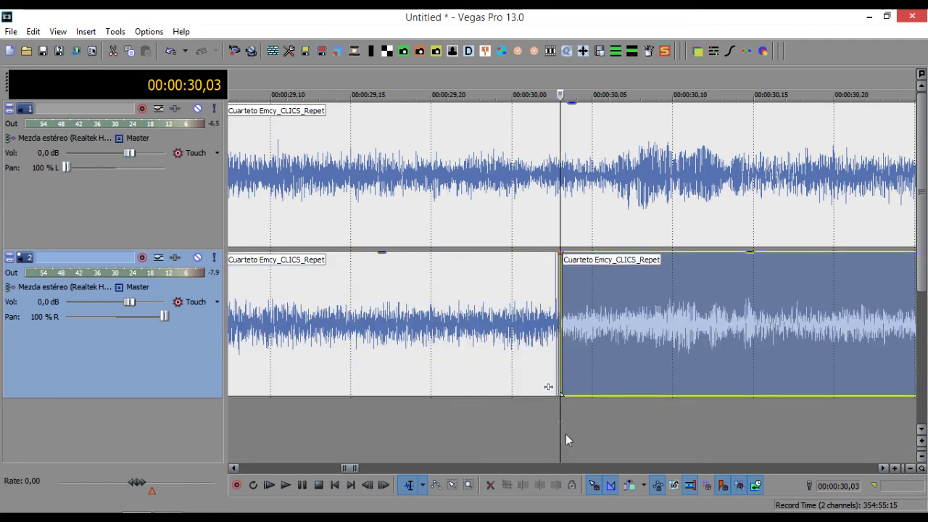
- Trim the two adjacent track 2 events together so their shared cut moves back from 00:00:30,03 onto the click
{"action": "scroll", "coordinate": [582, 443], "scroll_direction": "up", "scroll_amount": 1}
{"action": "scroll", "coordinate": [581, 443], "scroll_direction": "up", "scroll_amount": 5}
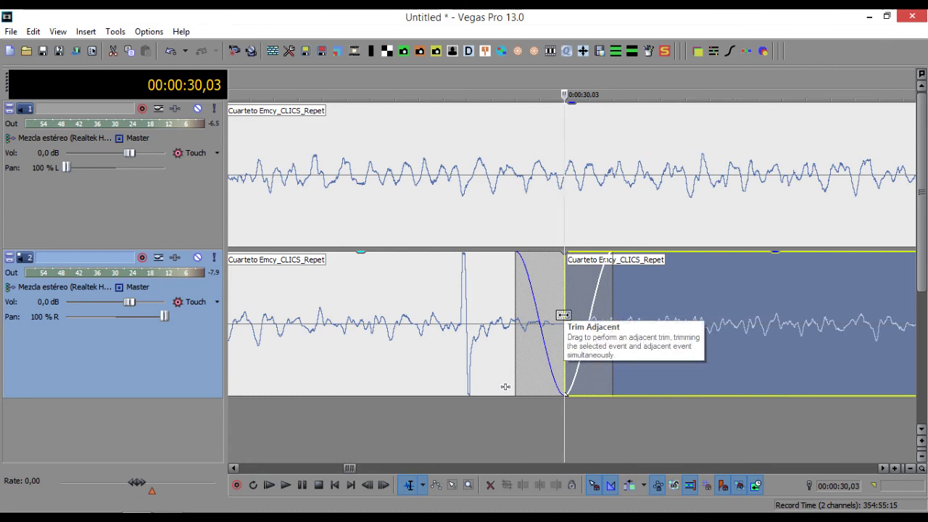
{"action": "left_click_drag", "start_coordinate": [563, 316], "coordinate": [462, 330]}
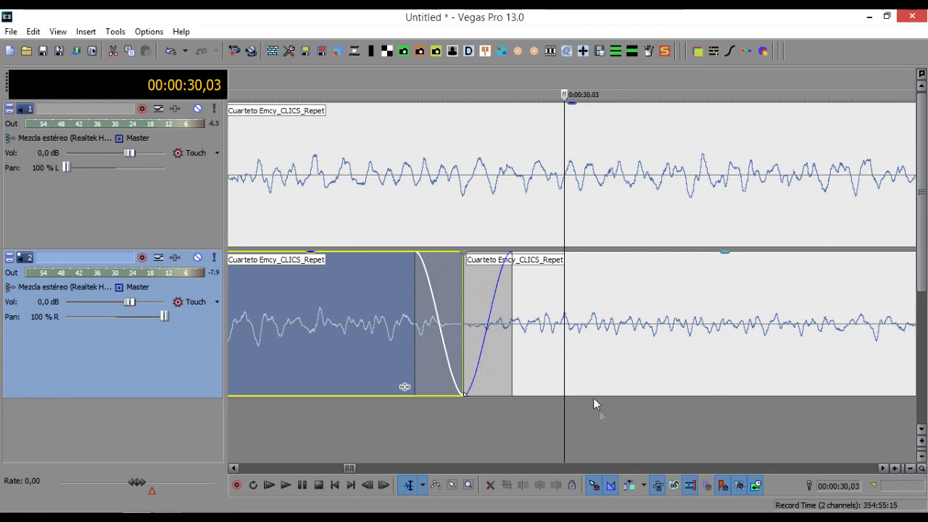
- Play back the repaired track 2 passage from 00:00:29,01 through the moved cut, stopping just past it
{"action": "scroll", "coordinate": [394, 455], "scroll_direction": "up", "scroll_amount": 5}
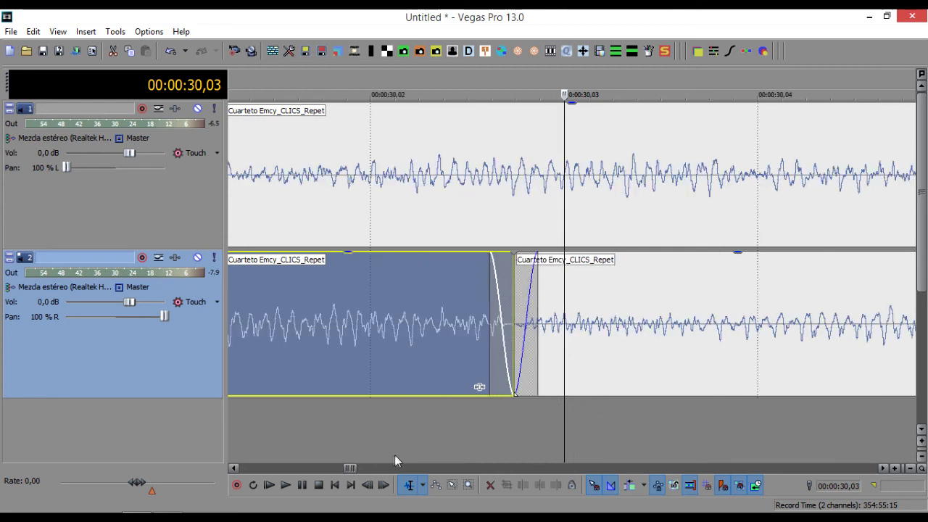
{"action": "left_click", "coordinate": [413, 430]}
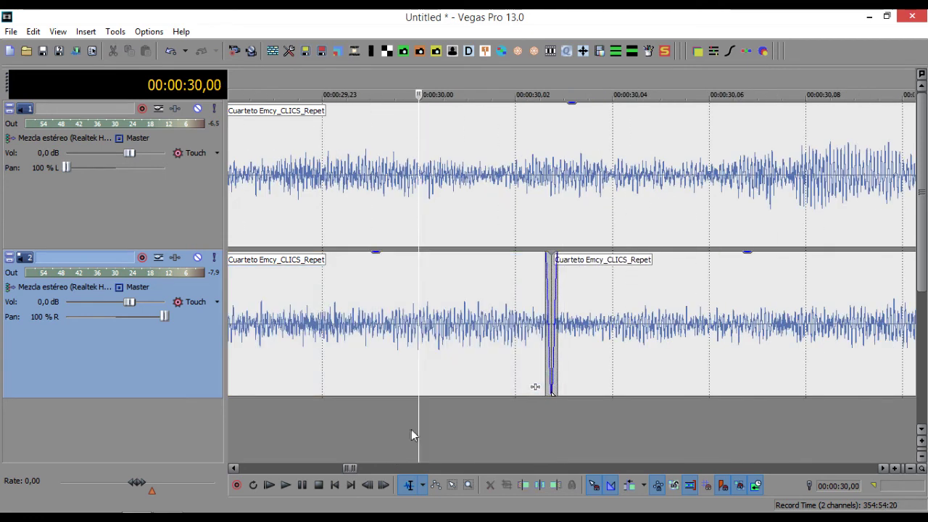
{"action": "scroll", "coordinate": [410, 430], "scroll_direction": "down", "scroll_amount": 5}
{"action": "left_click", "coordinate": [372, 430]}
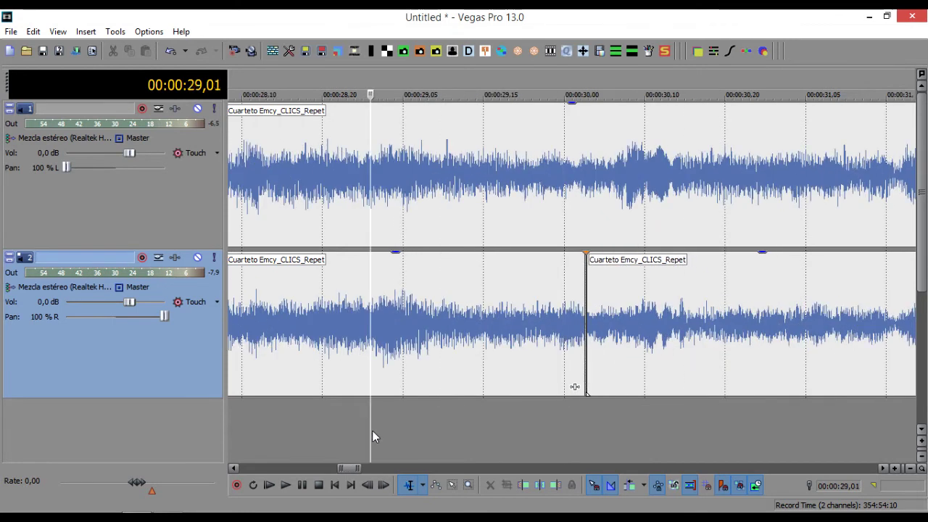
{"action": "key", "text": "space"}
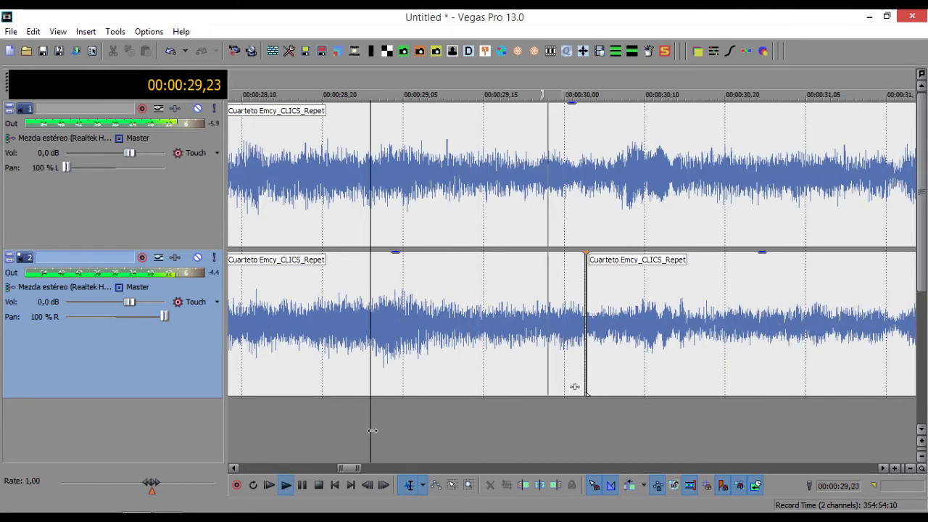
{"action": "key", "text": "Return"}
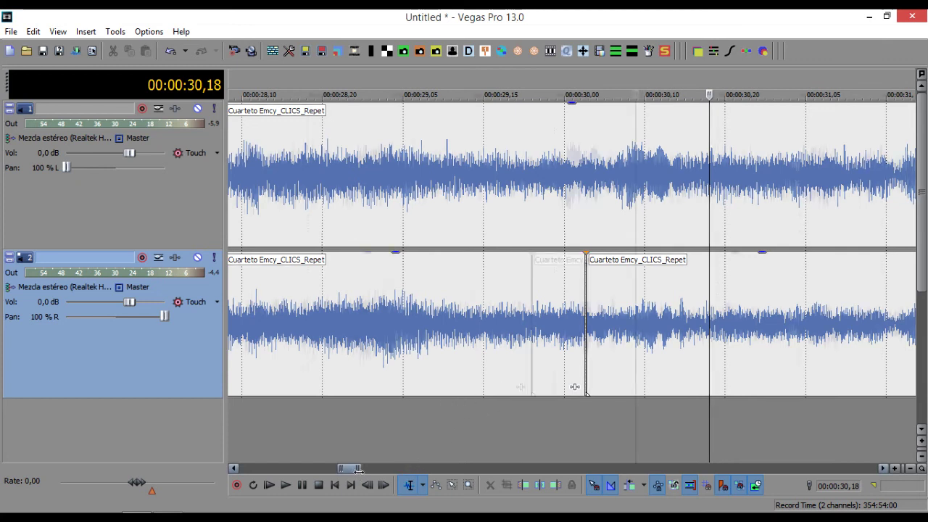
- Split the events on both tracks at 00:00:38,00 with no event selected
{"action": "scroll", "coordinate": [574, 386], "scroll_direction": "down", "scroll_amount": 5}
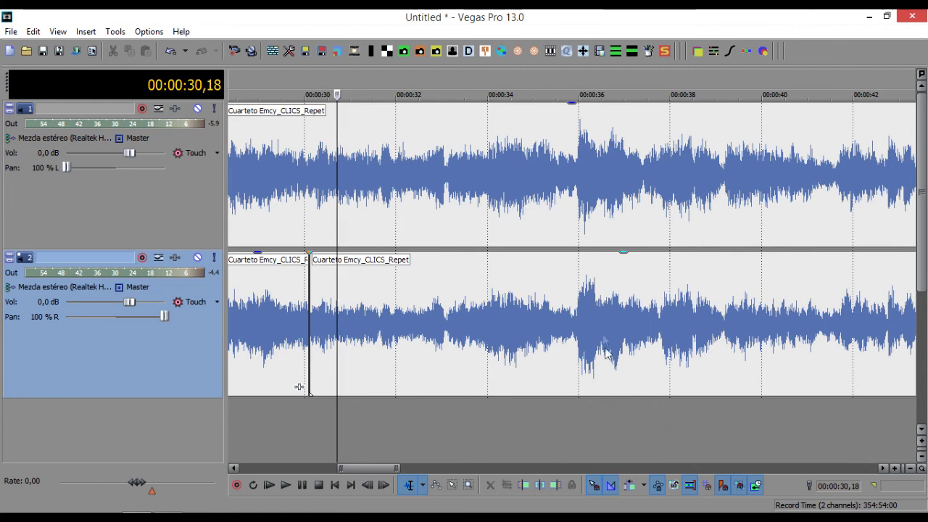
{"action": "left_click", "coordinate": [564, 161]}
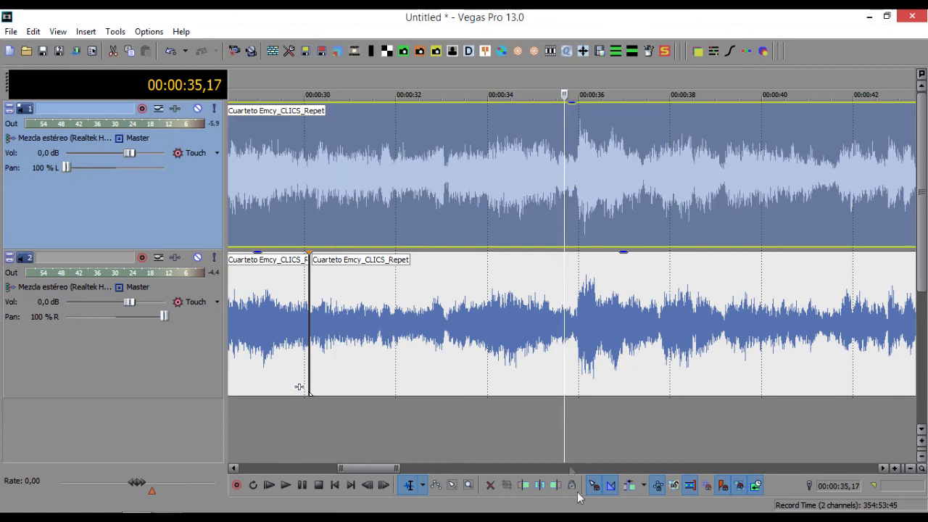
{"action": "left_click", "coordinate": [558, 433]}
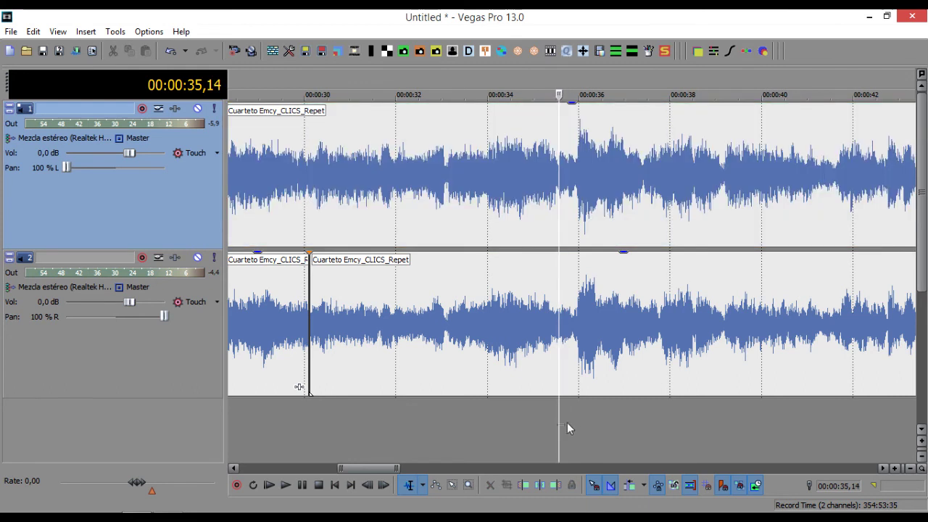
{"action": "left_click_drag", "start_coordinate": [557, 429], "coordinate": [666, 449]}
{"action": "key", "text": "s"}
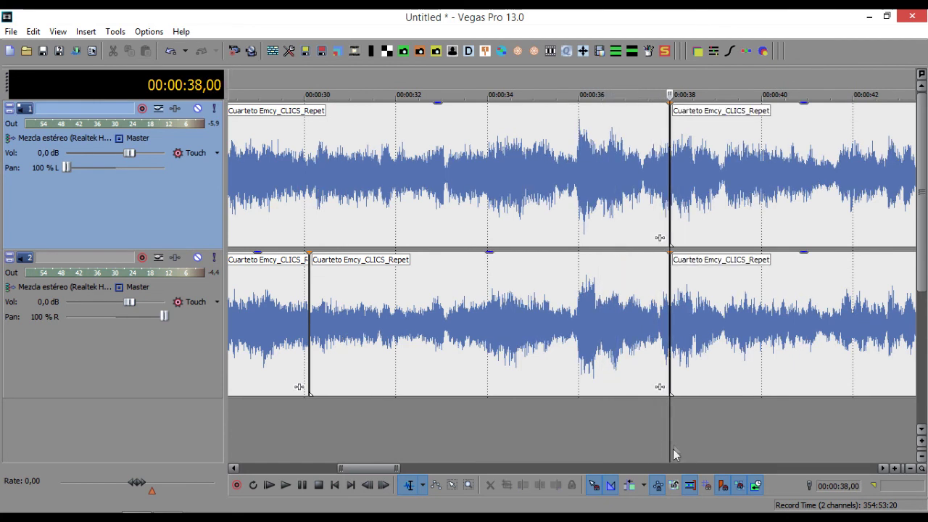
- Examine the quick fades on both channels at the 00:00:38,00 split up close, and return to the timeline overview
{"action": "left_click", "coordinate": [576, 435]}
{"action": "scroll", "coordinate": [709, 442], "scroll_direction": "up", "scroll_amount": 4}
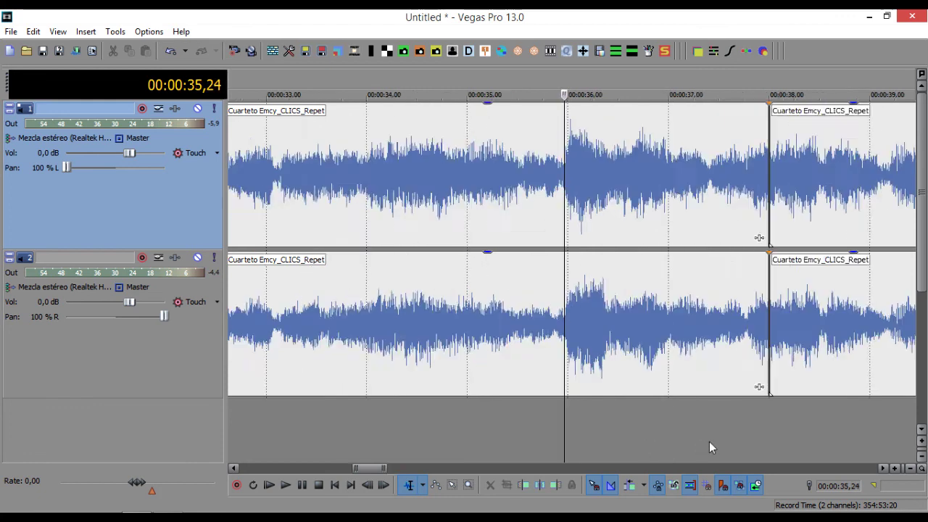
{"action": "scroll", "coordinate": [758, 424], "scroll_direction": "down", "scroll_amount": 1}
{"action": "left_click", "coordinate": [774, 428]}
{"action": "scroll", "coordinate": [774, 428], "scroll_direction": "up", "scroll_amount": 4}
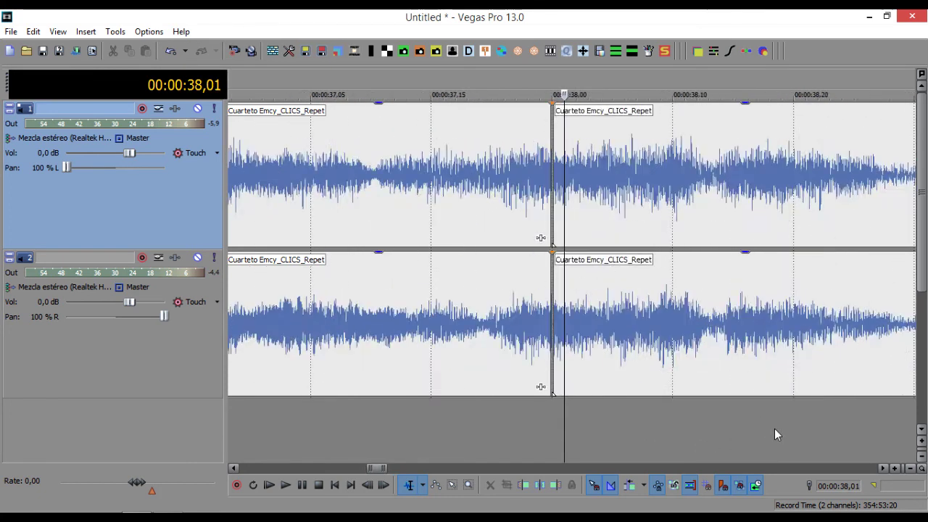
{"action": "scroll", "coordinate": [478, 437], "scroll_direction": "up", "scroll_amount": 2}
{"action": "scroll", "coordinate": [479, 438], "scroll_direction": "up", "scroll_amount": 1}
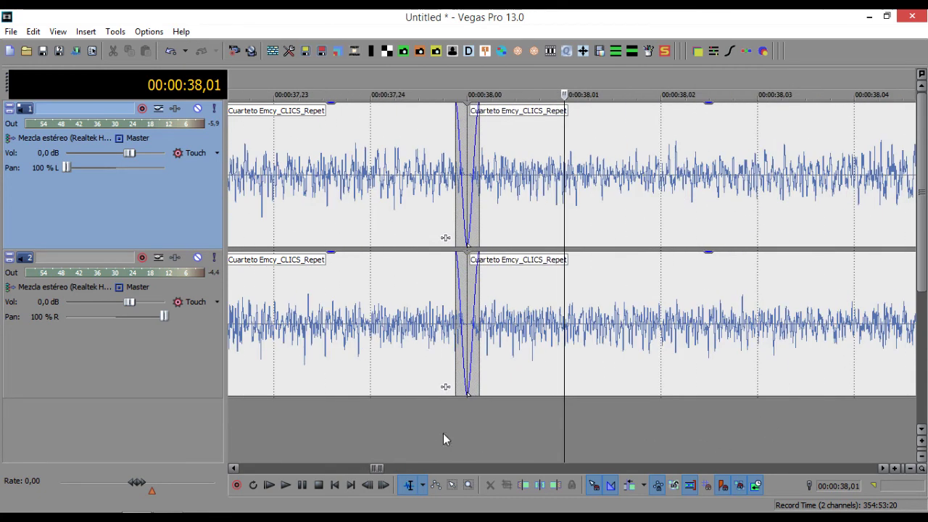
{"action": "scroll", "coordinate": [421, 431], "scroll_direction": "up", "scroll_amount": 3}
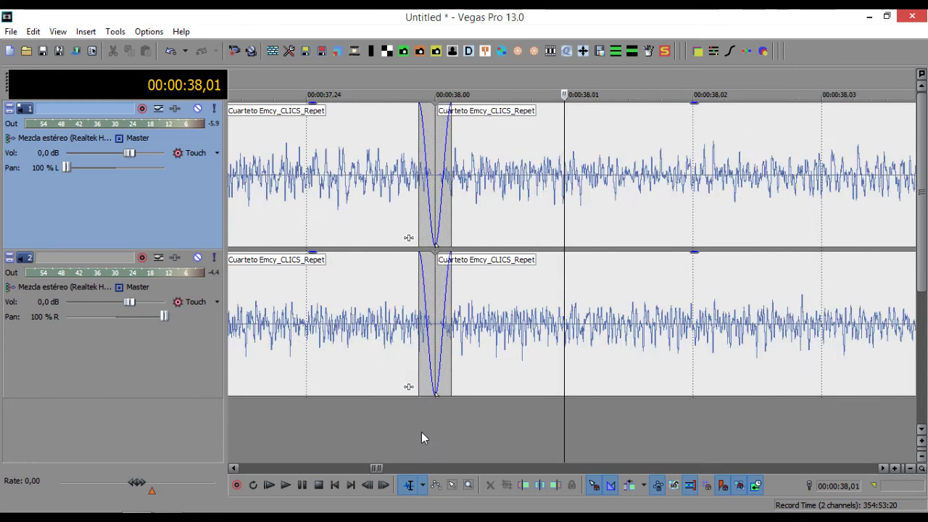
{"action": "left_click", "coordinate": [318, 434]}
{"action": "scroll", "coordinate": [319, 433], "scroll_direction": "up", "scroll_amount": 3}
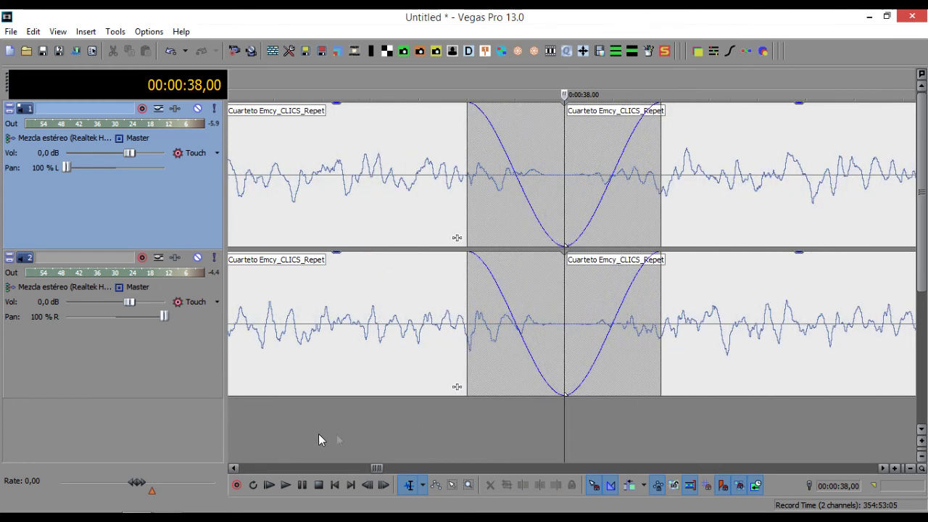
{"action": "scroll", "coordinate": [593, 419], "scroll_direction": "down", "scroll_amount": 8}
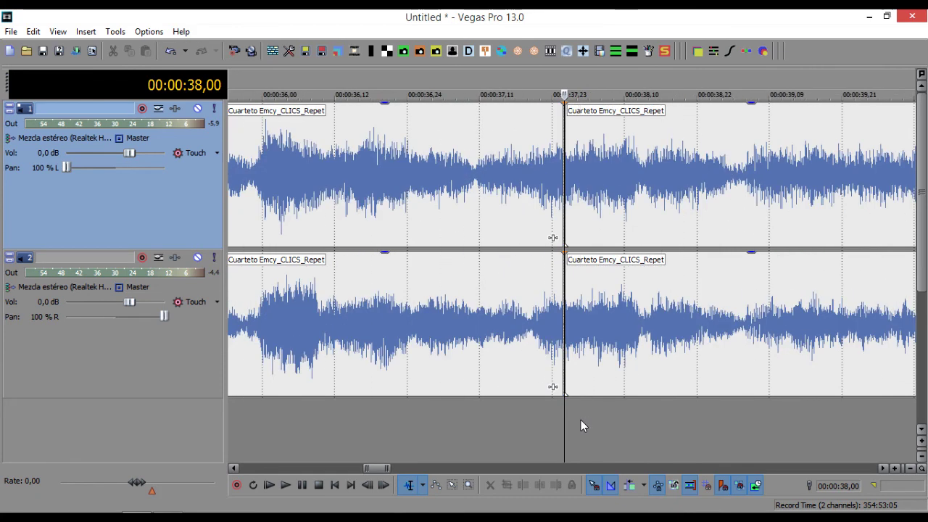
{"action": "scroll", "coordinate": [580, 420], "scroll_direction": "down", "scroll_amount": 12}
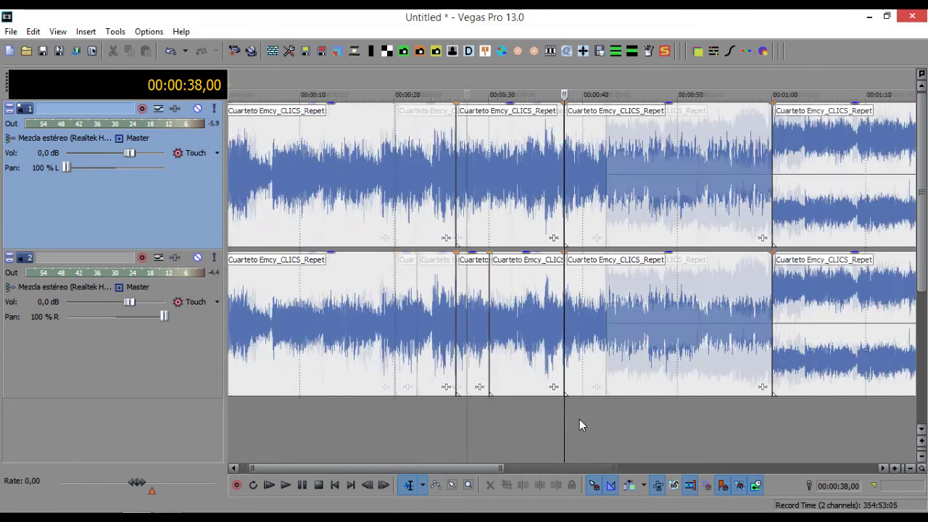